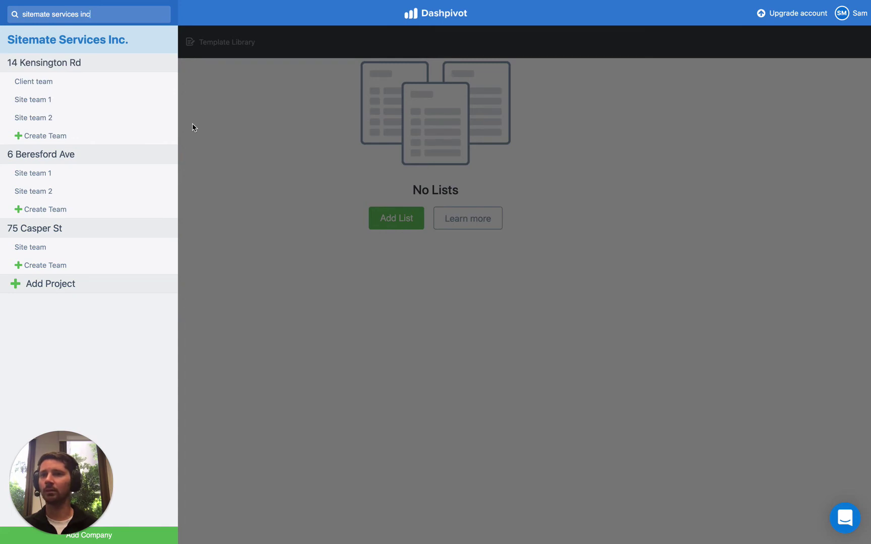
# Step: Add a new list named People to the company's list library
pyautogui.click(205, 97)
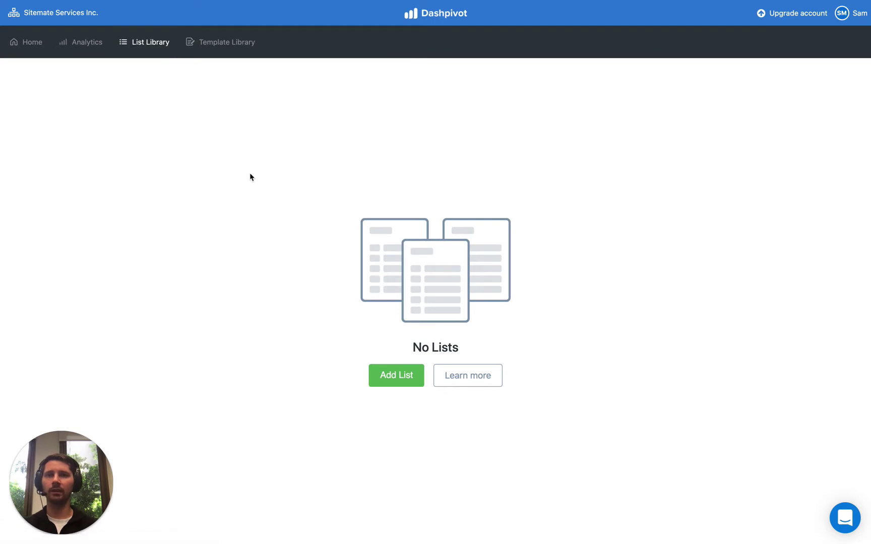
pyautogui.click(398, 374)
pyautogui.write('People')
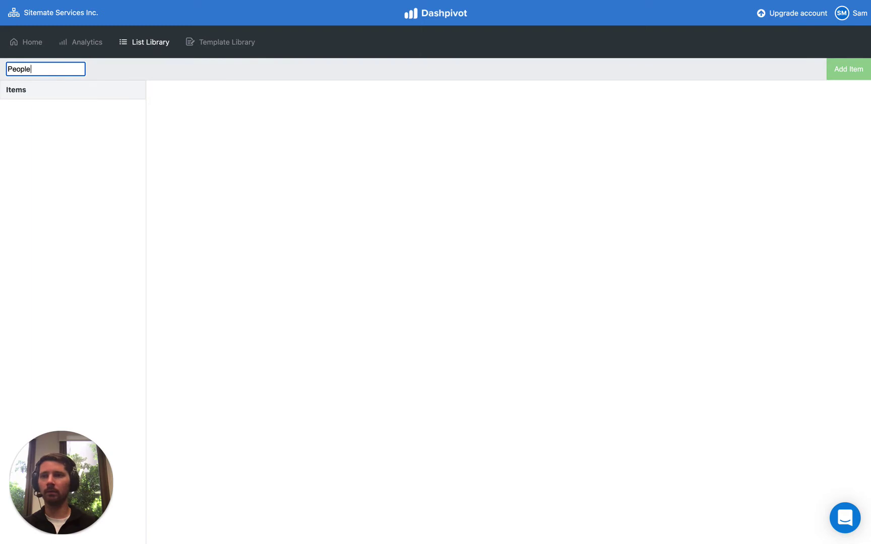
pyautogui.press('Return')
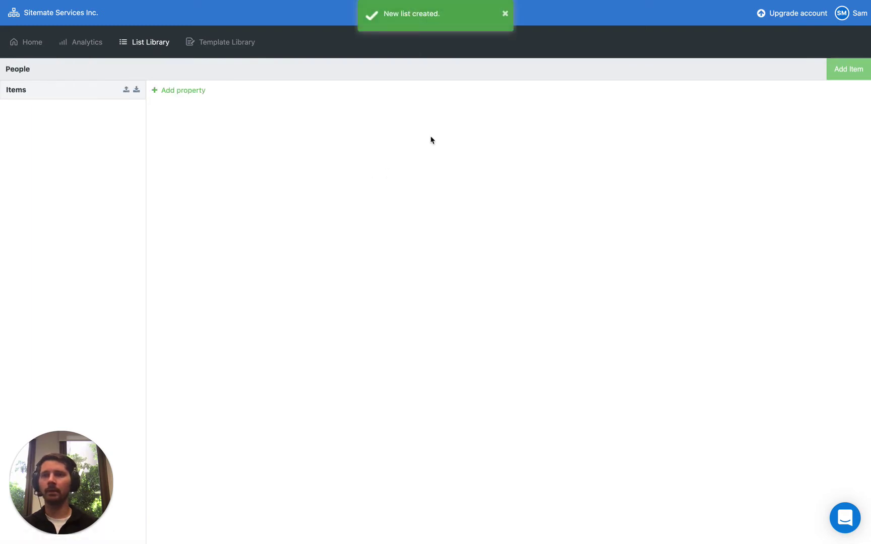
# Step: Add five workers' first names as separate items in the People list
pyautogui.click(840, 75)
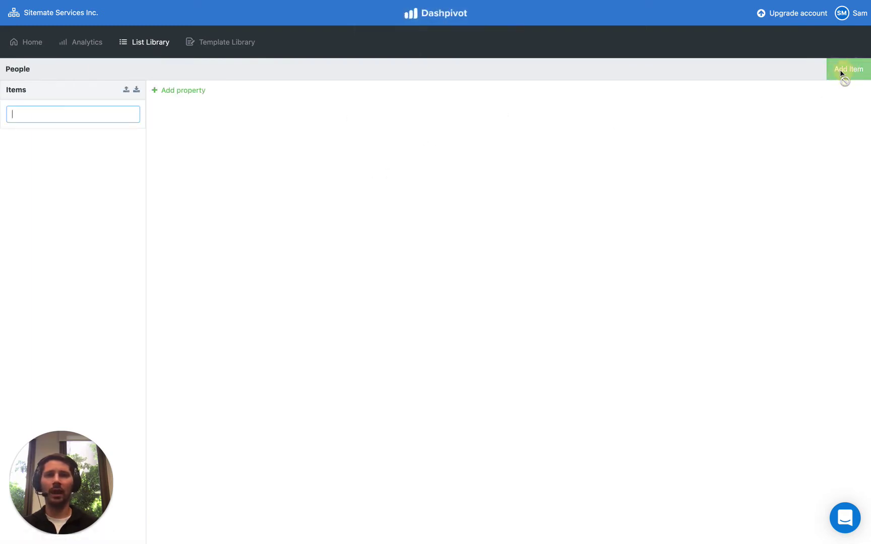
pyautogui.write('S')
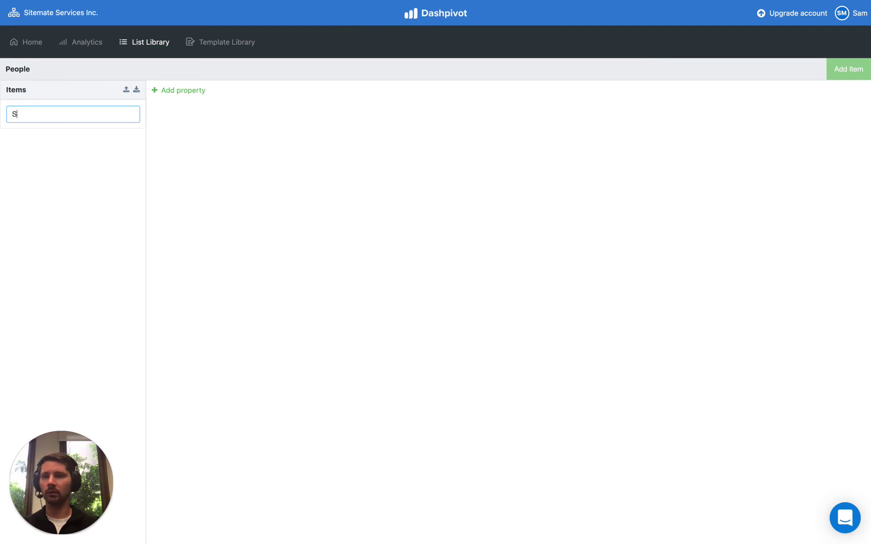
pyautogui.write('am')
pyautogui.press('Return')
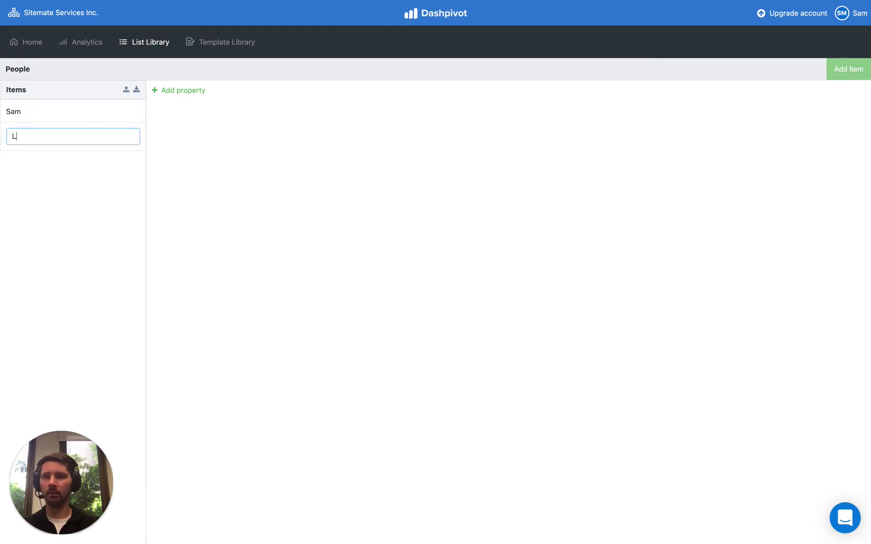
pyautogui.write('Lance')
pyautogui.press('Return')
pyautogui.write('Shelly')
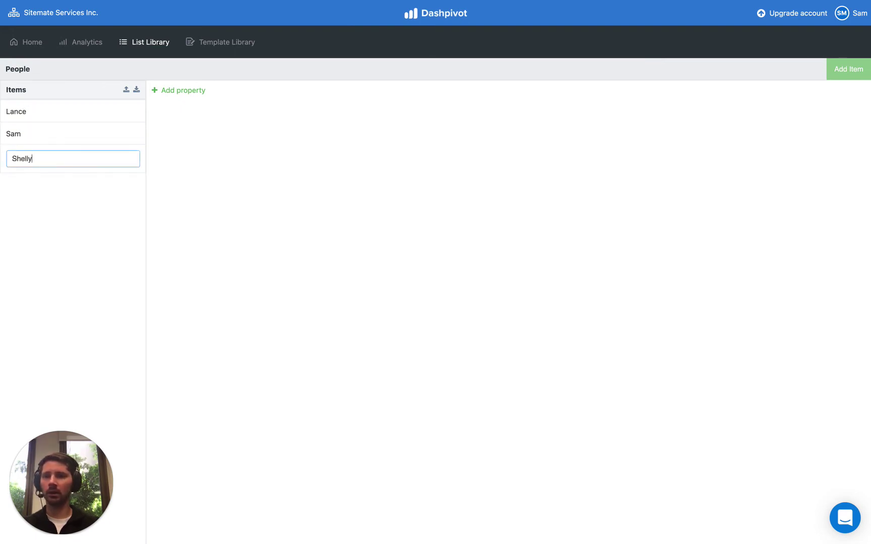
pyautogui.press('Return')
pyautogui.write('Hartley')
pyautogui.press('Return')
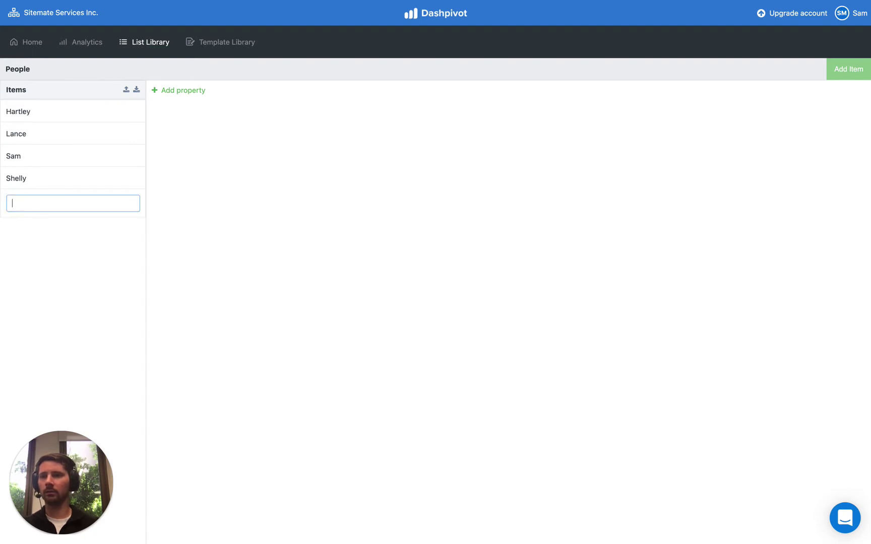
pyautogui.write('Ed')
pyautogui.press('Return')
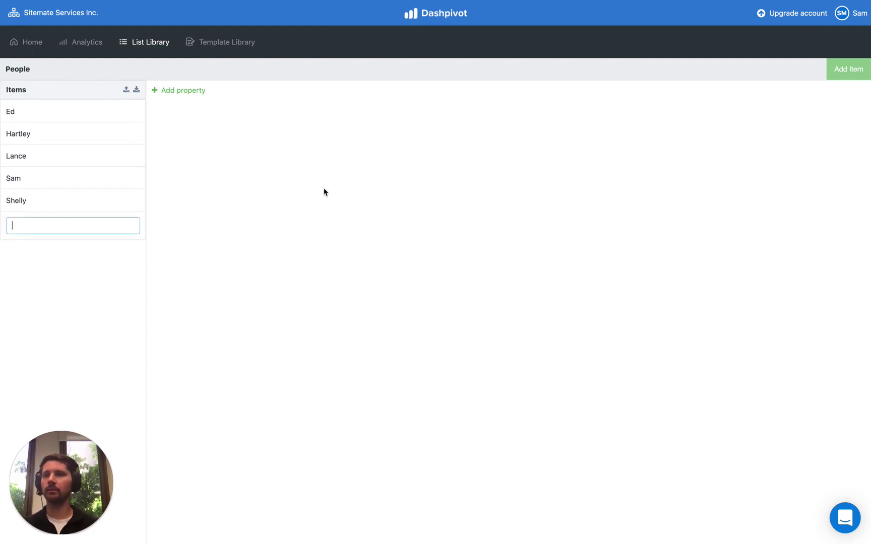
pyautogui.click(324, 191)
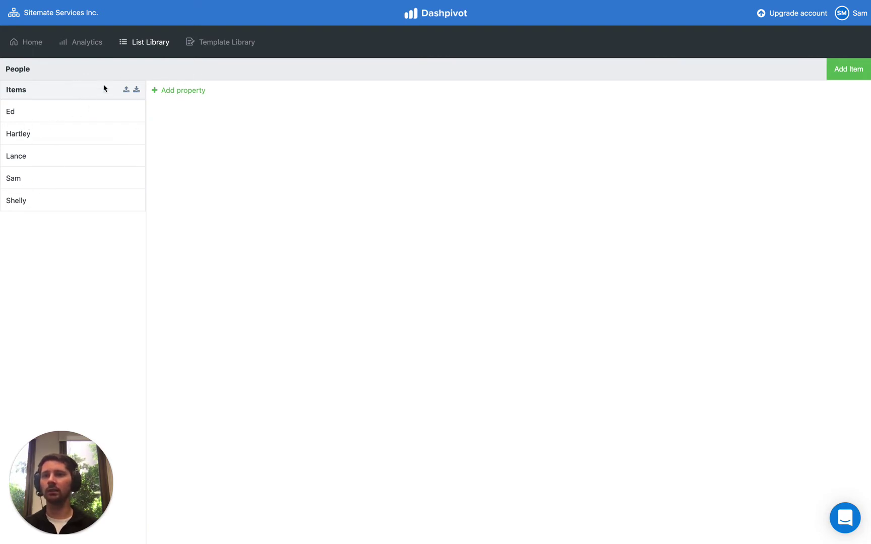
# Step: Open the company's Site Diary template for editing and rename the Labour table's People column to Name
pyautogui.click(221, 56)
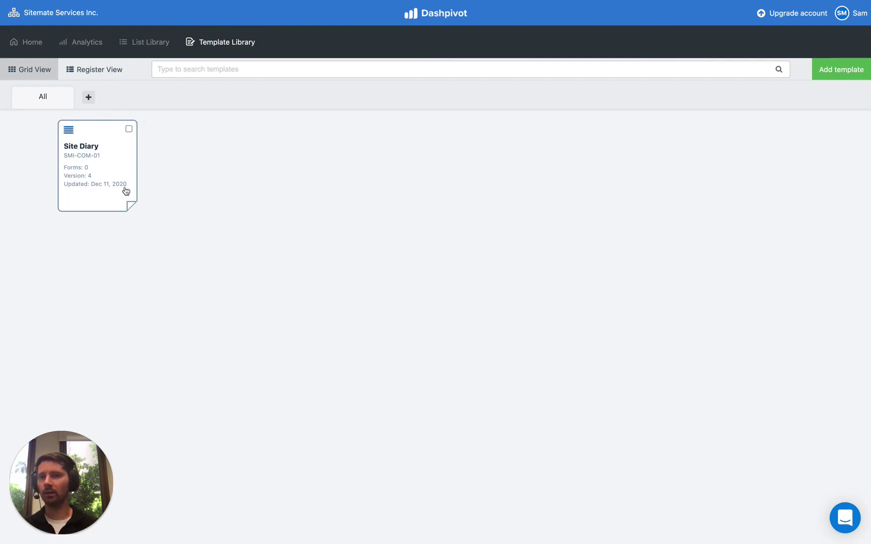
pyautogui.click(129, 129)
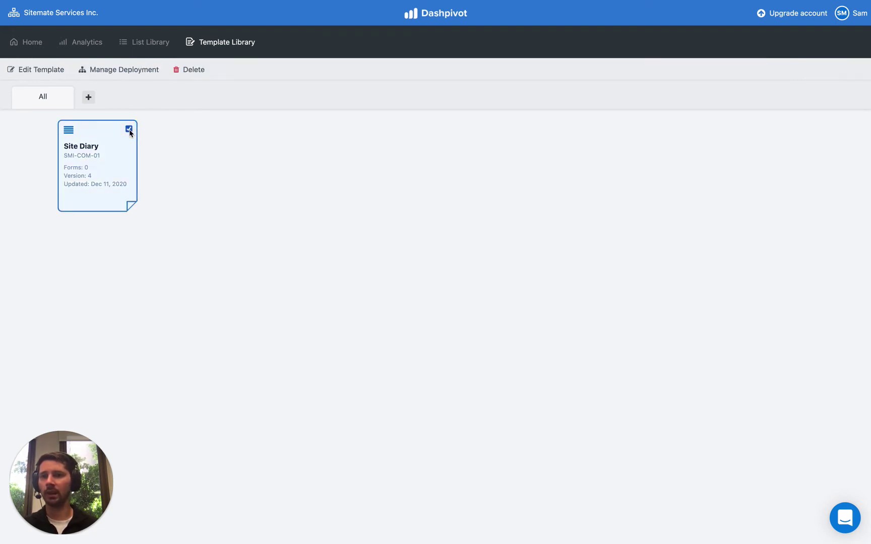
pyautogui.click(49, 74)
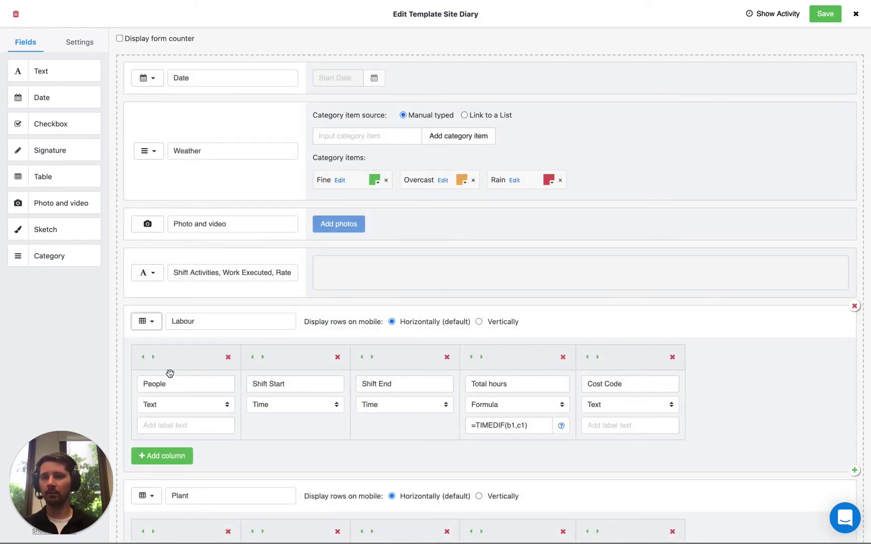
pyautogui.scroll(-1, 165, 382)
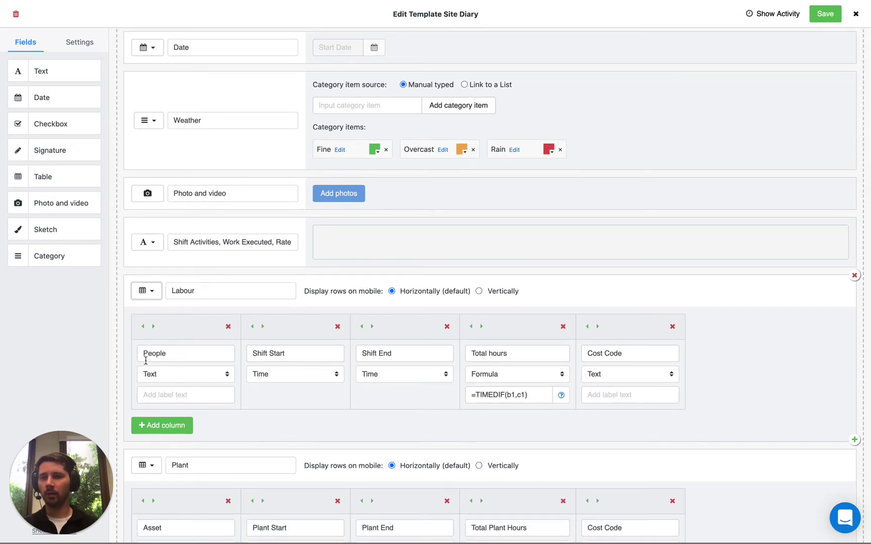
pyautogui.click(178, 357)
pyautogui.doubleClick(178, 357)
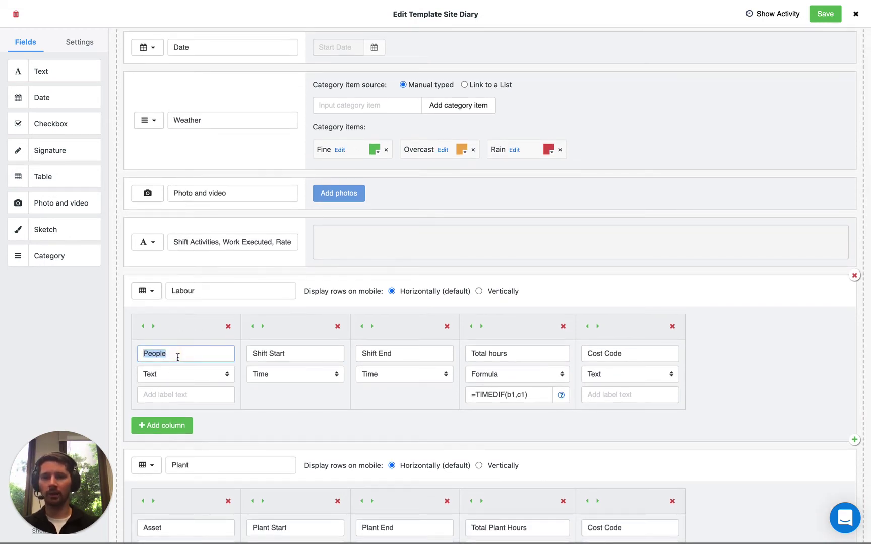
pyautogui.write('Name')
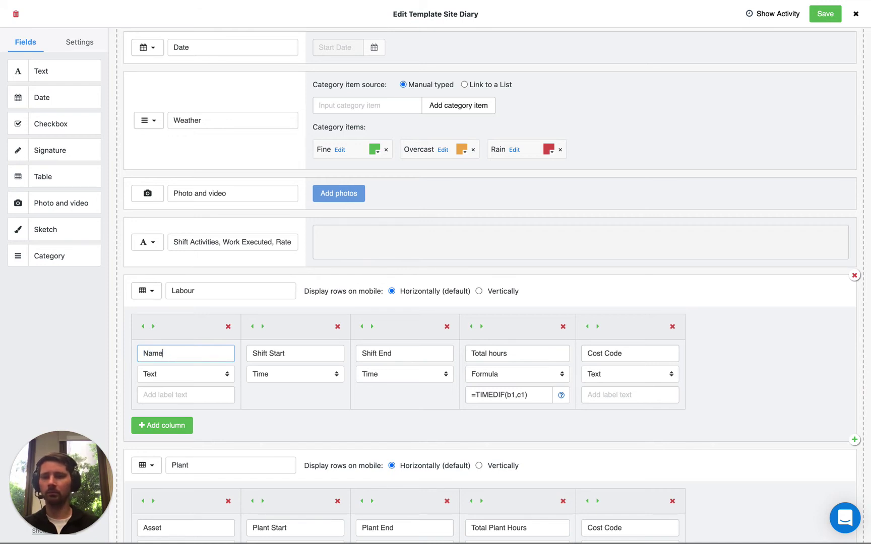
pyautogui.click(121, 347)
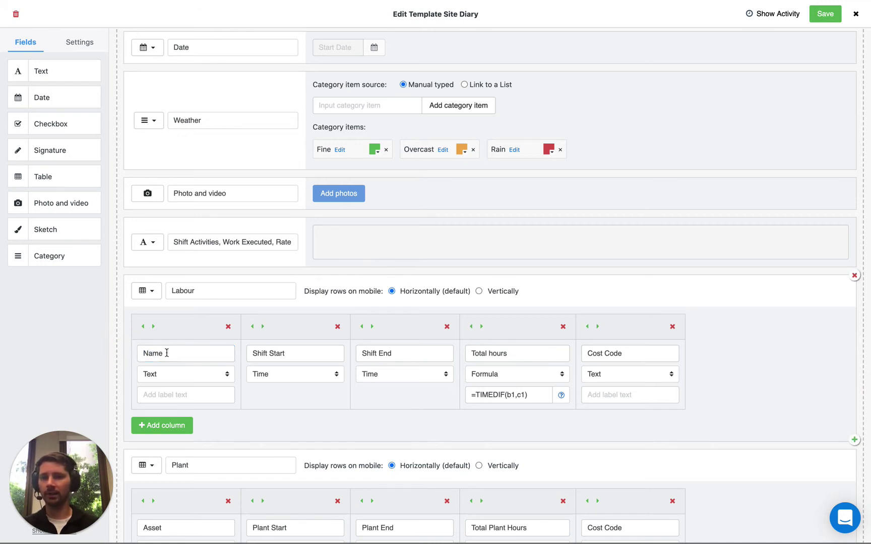
# Step: Change the Labour table's Name column to a List type linked to the People list, and save the template
pyautogui.scroll(-1, 166, 352)
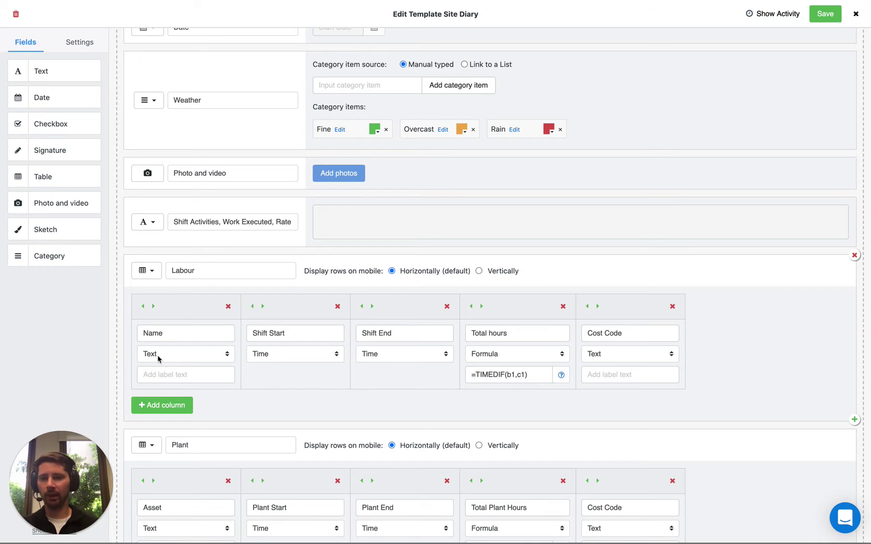
pyautogui.click(184, 354)
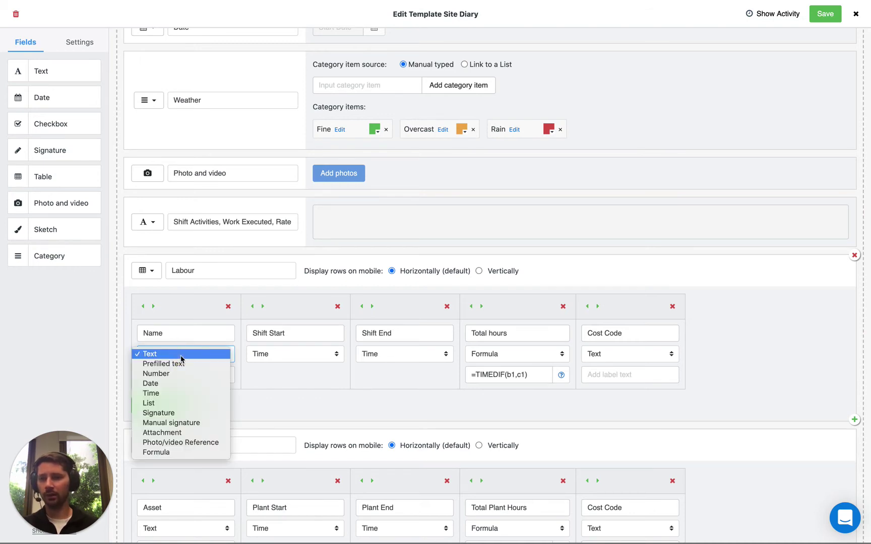
pyautogui.click(156, 404)
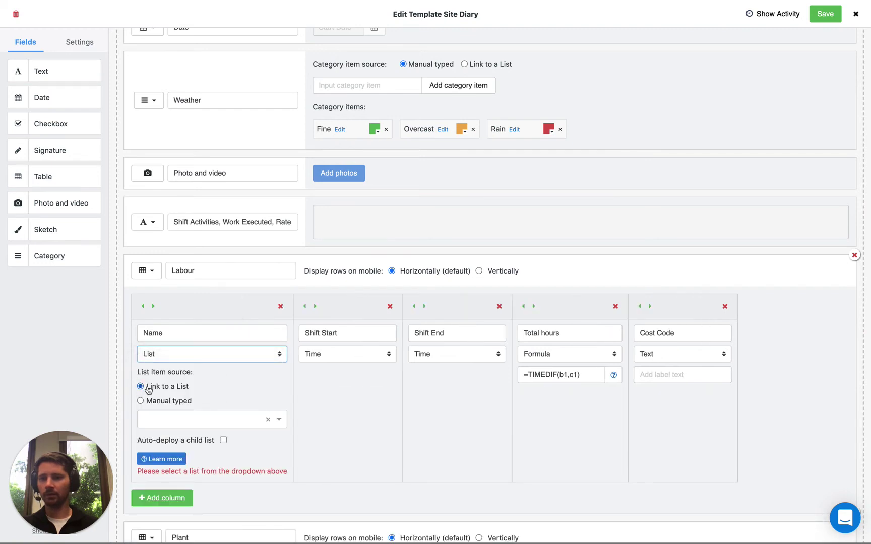
pyautogui.scroll(-1, 197, 422)
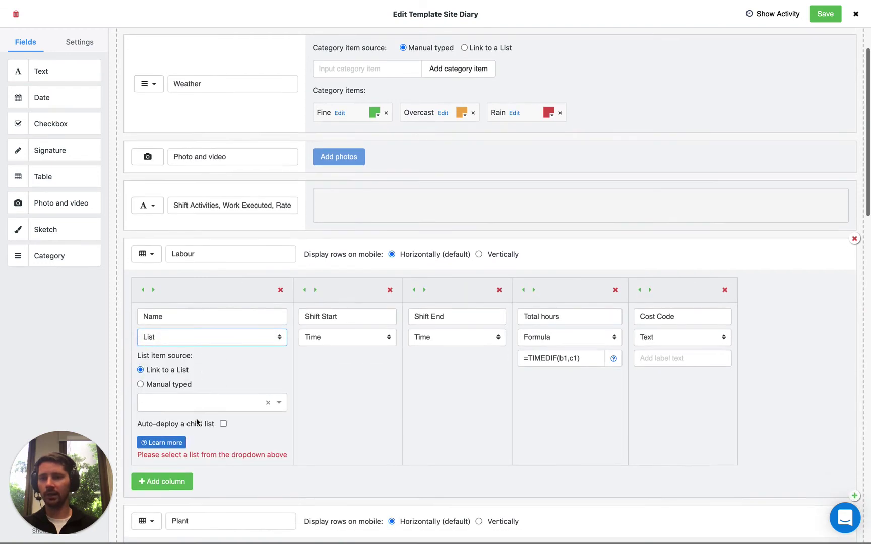
pyautogui.click(183, 407)
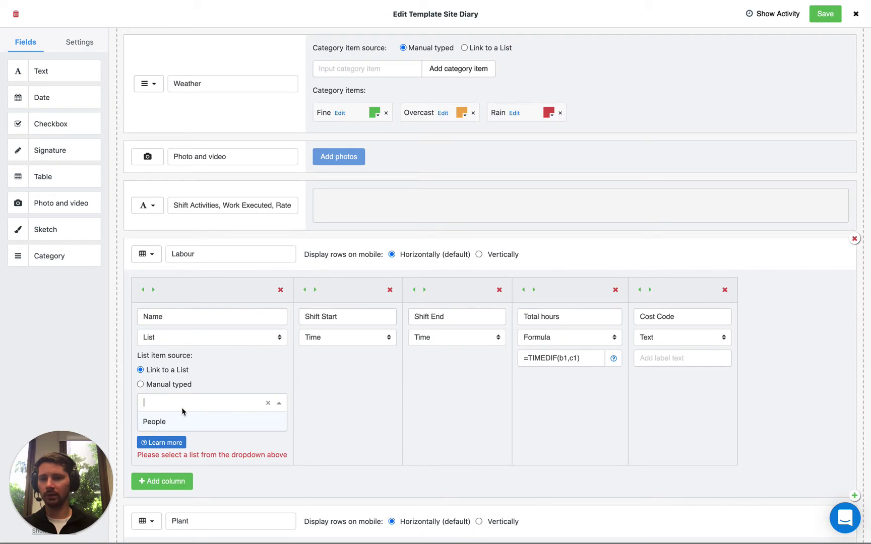
pyautogui.click(156, 422)
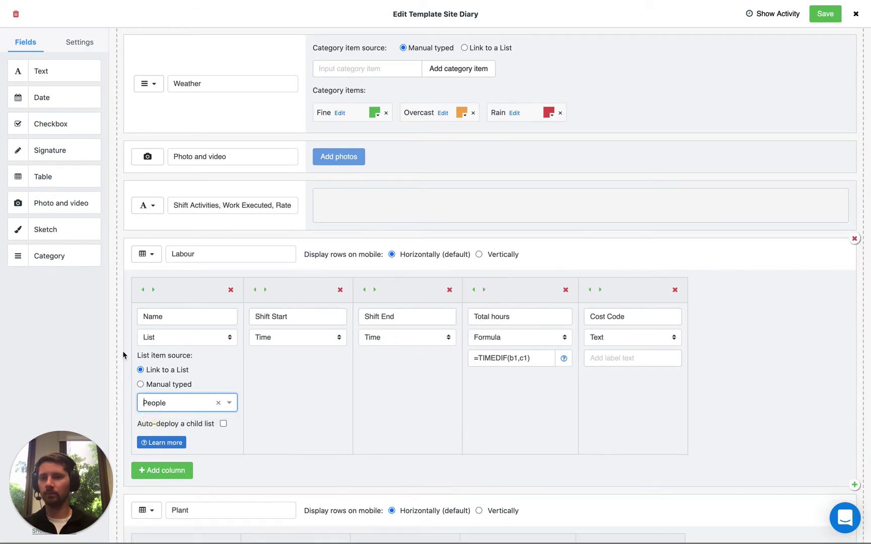
pyautogui.click(123, 351)
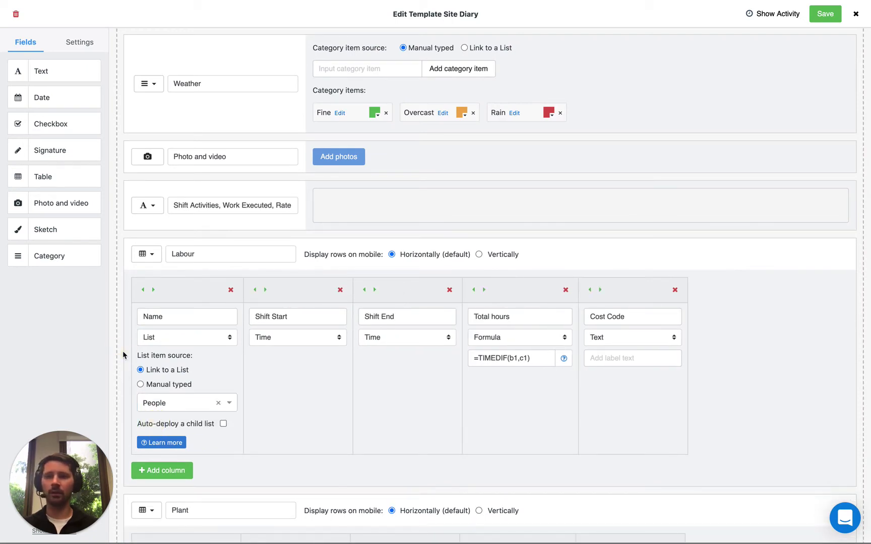
pyautogui.click(825, 14)
pyautogui.click(402, 338)
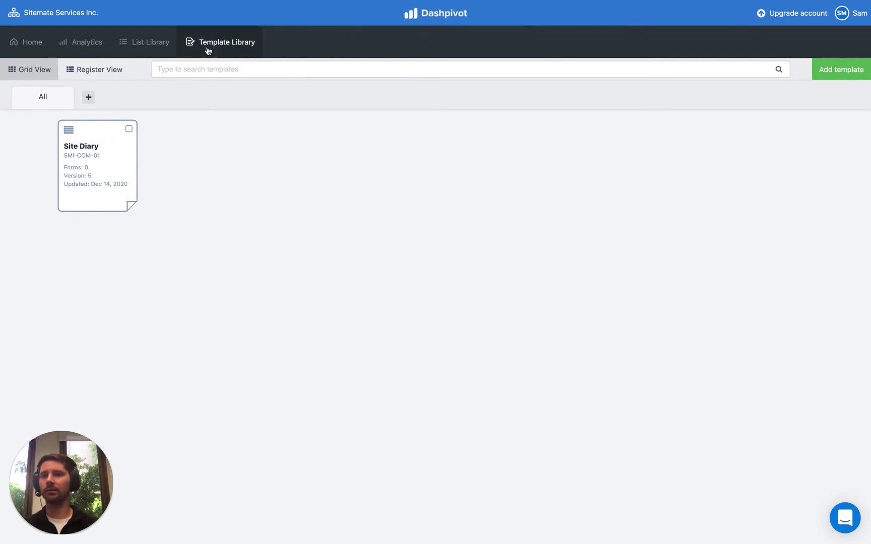
# Step: Deploy the Site Diary template from the company's template library to every team in all three projects
pyautogui.click(155, 50)
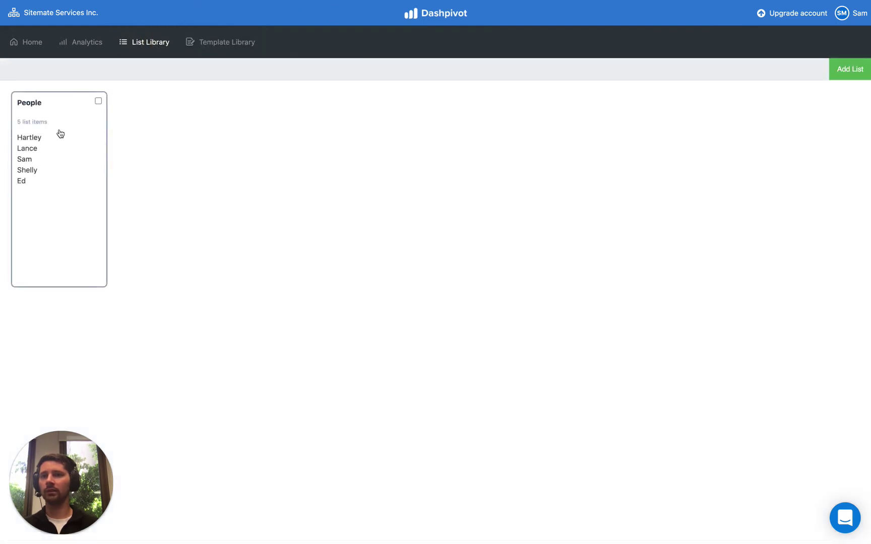
pyautogui.click(217, 51)
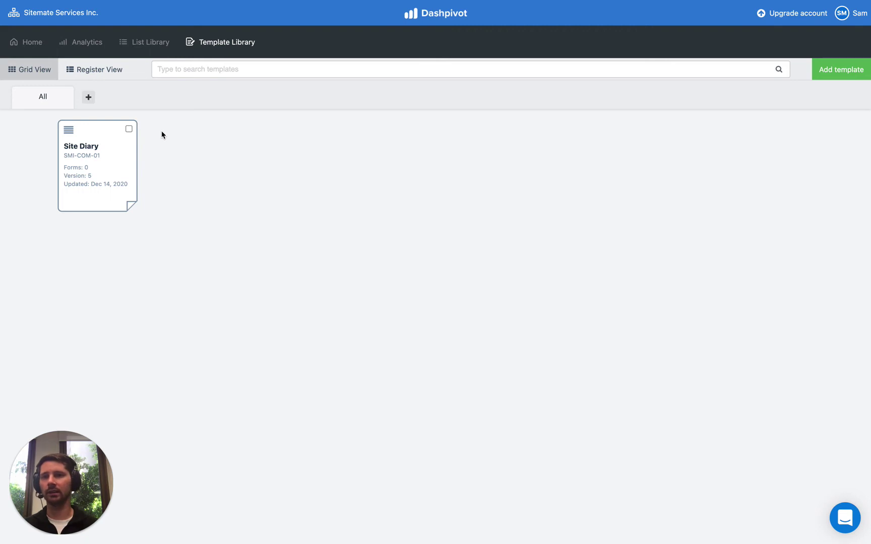
pyautogui.click(129, 130)
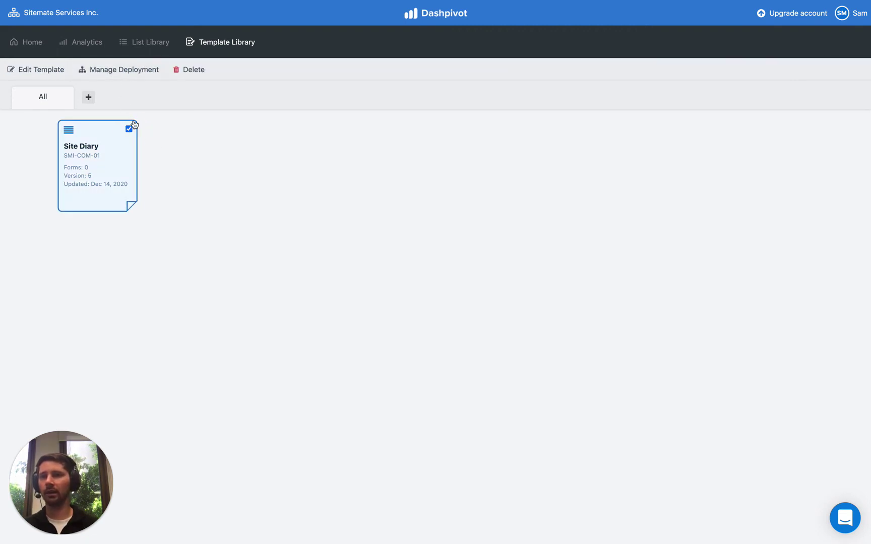
pyautogui.click(123, 71)
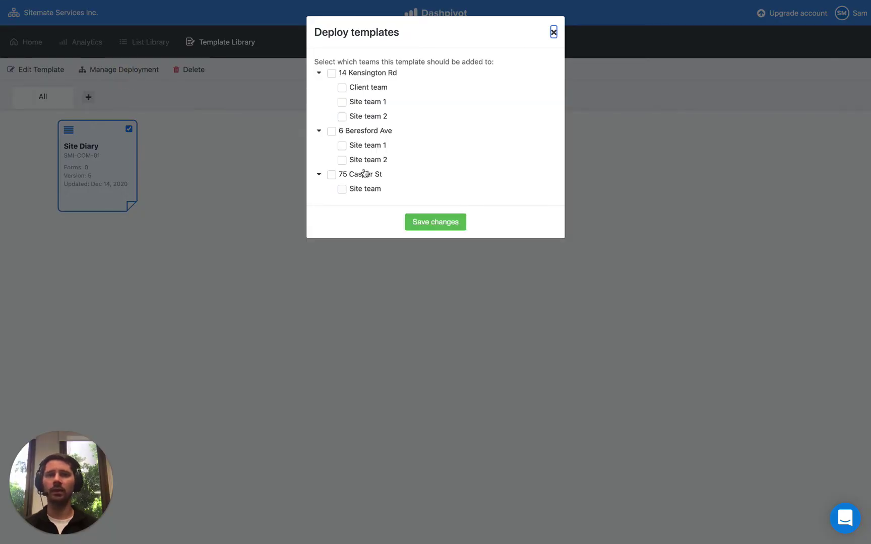
pyautogui.click(331, 74)
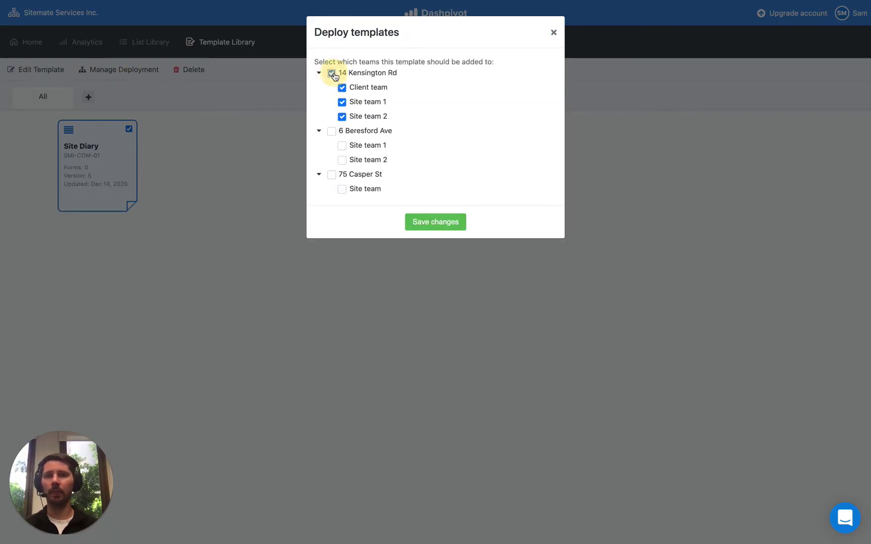
pyautogui.click(331, 131)
pyautogui.click(331, 175)
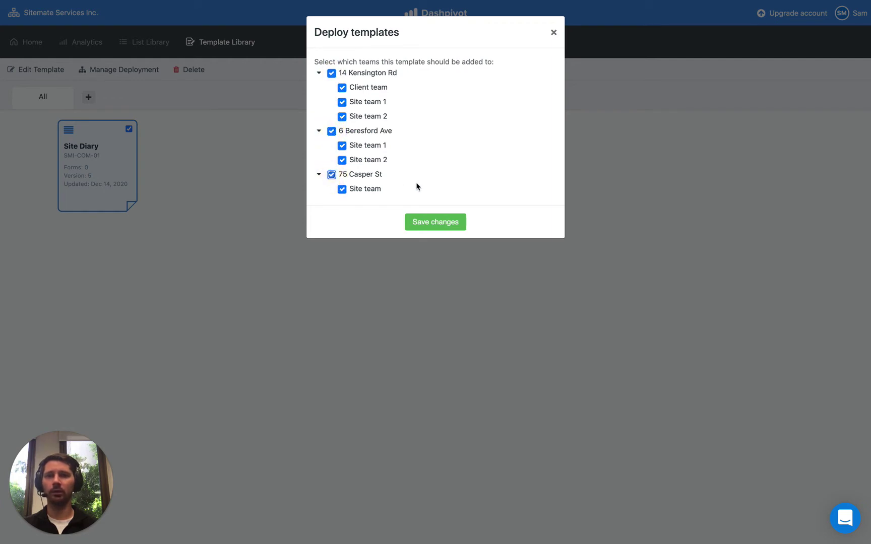
pyautogui.click(425, 221)
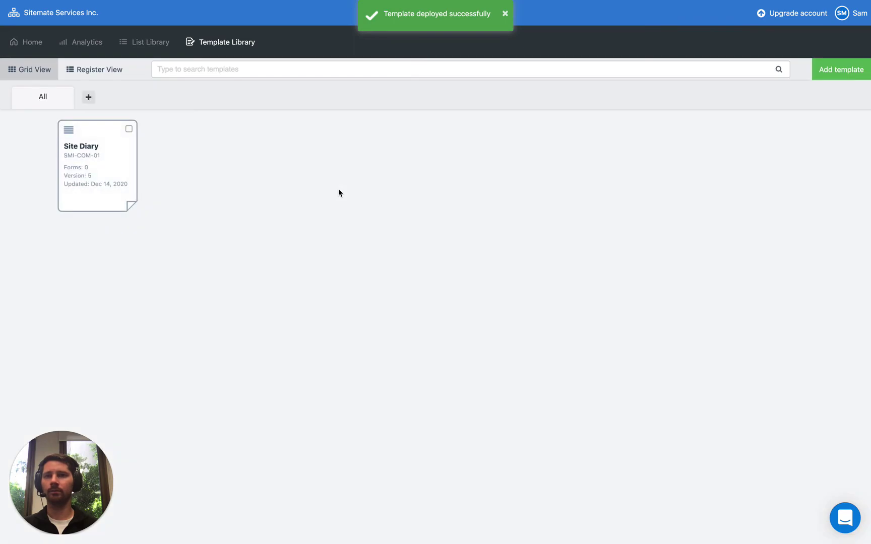
# Step: Switch to Site team 1 of the first project and open its templates
pyautogui.click(84, 14)
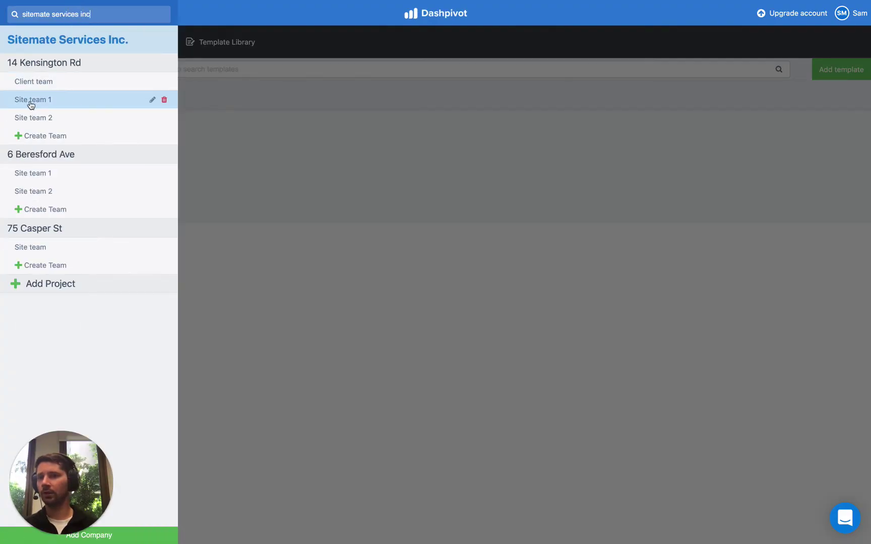
pyautogui.click(52, 100)
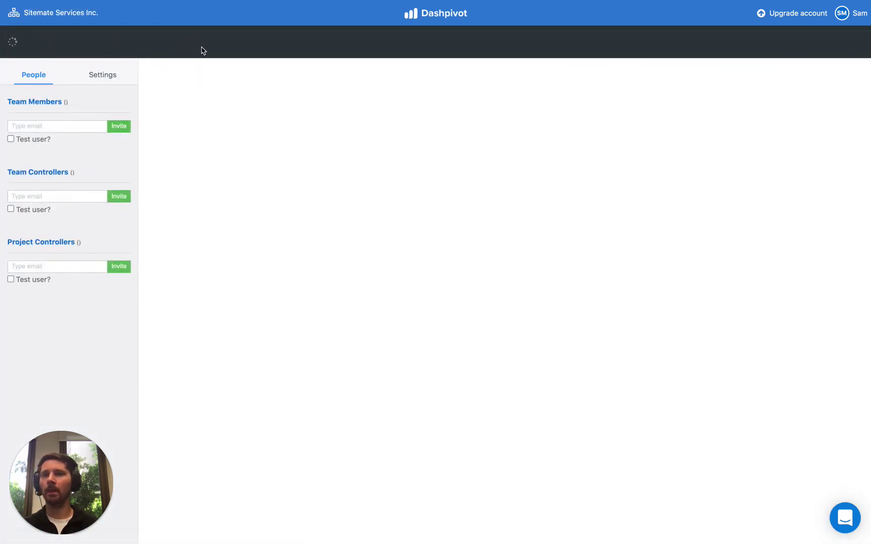
pyautogui.click(201, 42)
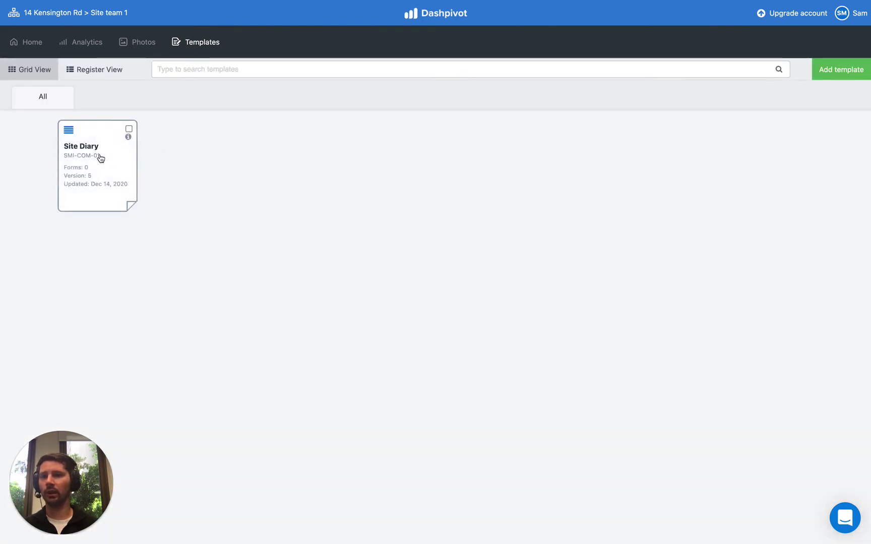
# Step: Create a Site Diary entry for this team, choosing the third person in the Labour table's Name list, and save it
pyautogui.click(98, 163)
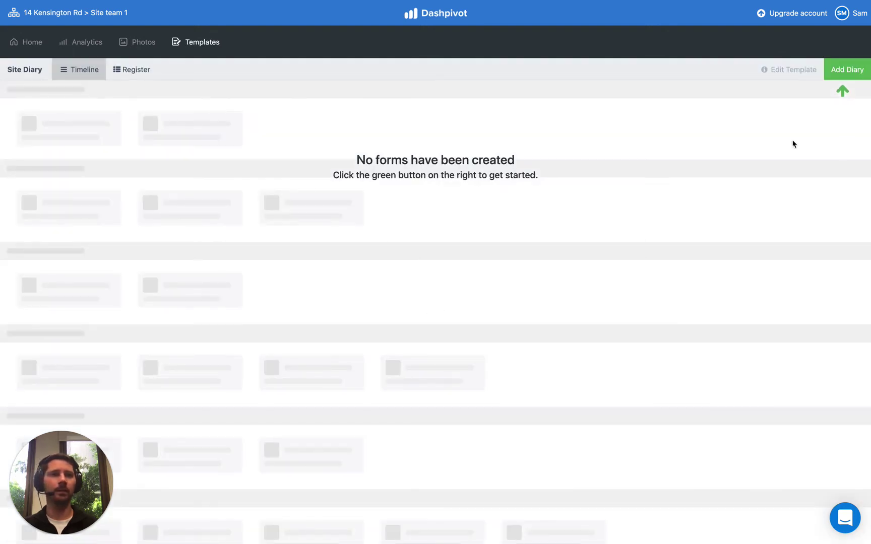
pyautogui.click(839, 76)
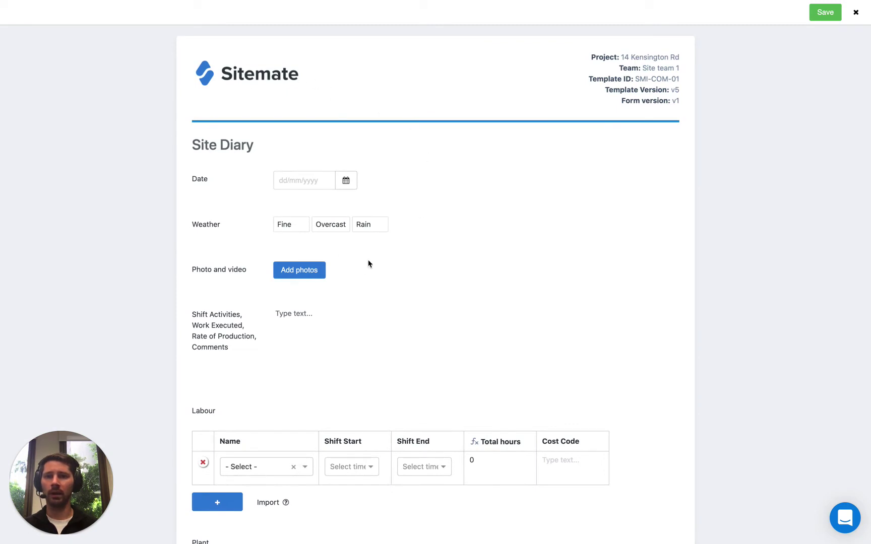
pyautogui.scroll(-3, 368, 264)
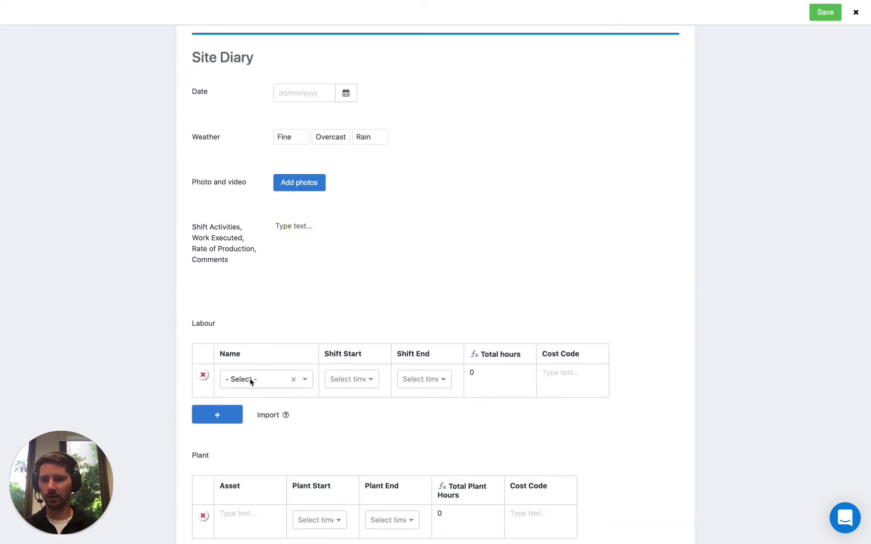
pyautogui.scroll(-1, 249, 379)
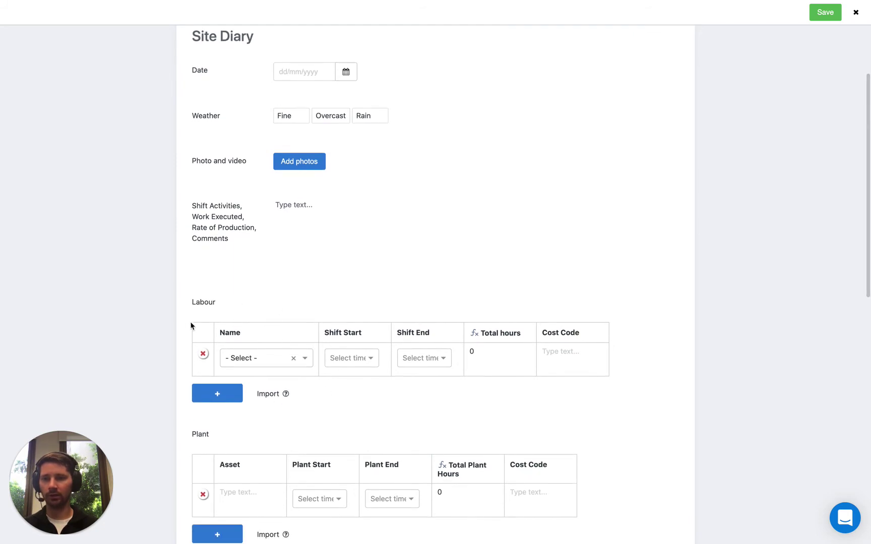
pyautogui.click(258, 358)
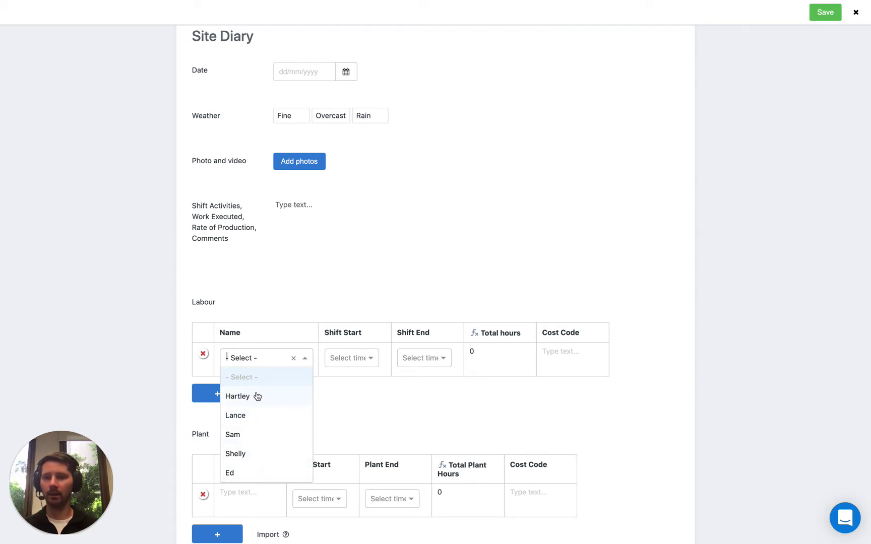
pyautogui.click(262, 436)
pyautogui.click(245, 317)
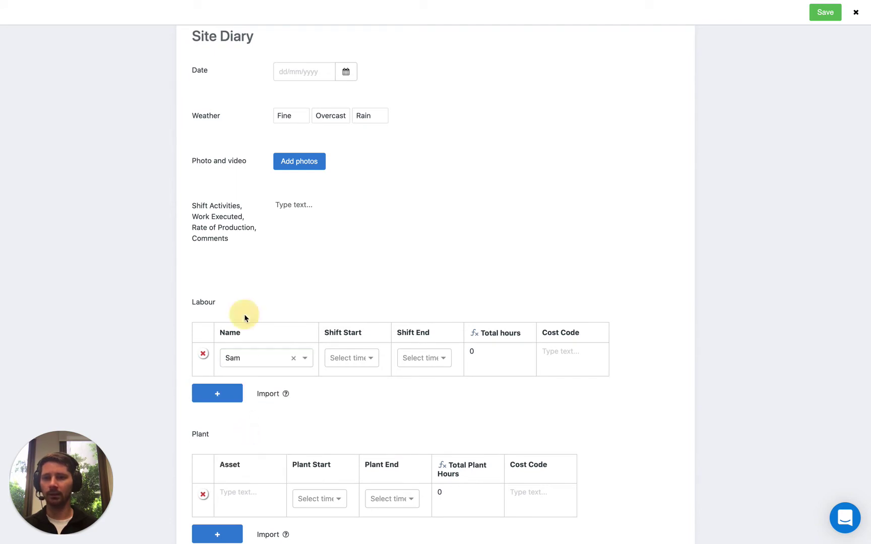
pyautogui.click(246, 359)
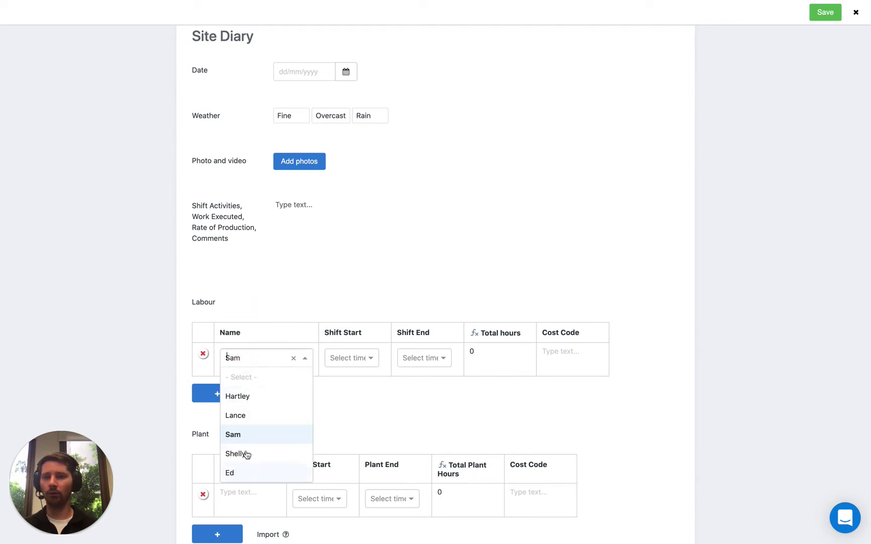
pyautogui.click(257, 275)
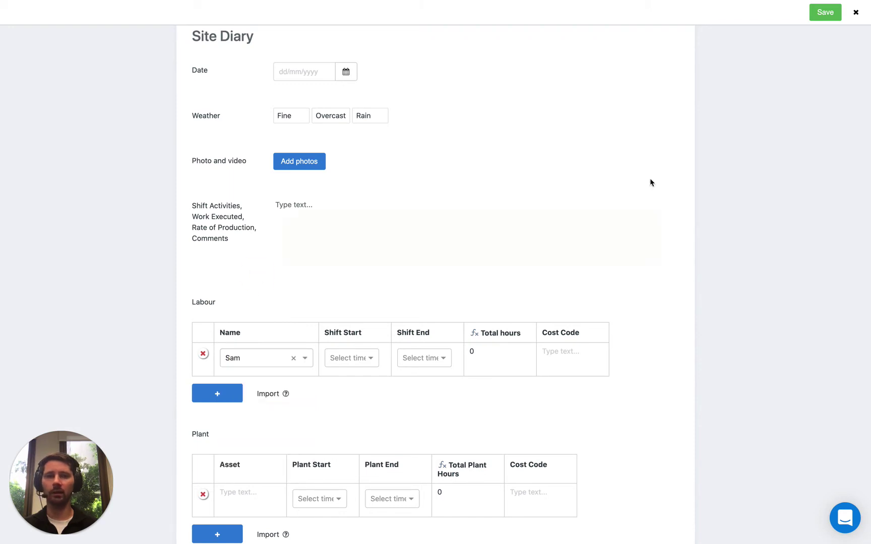
pyautogui.click(825, 15)
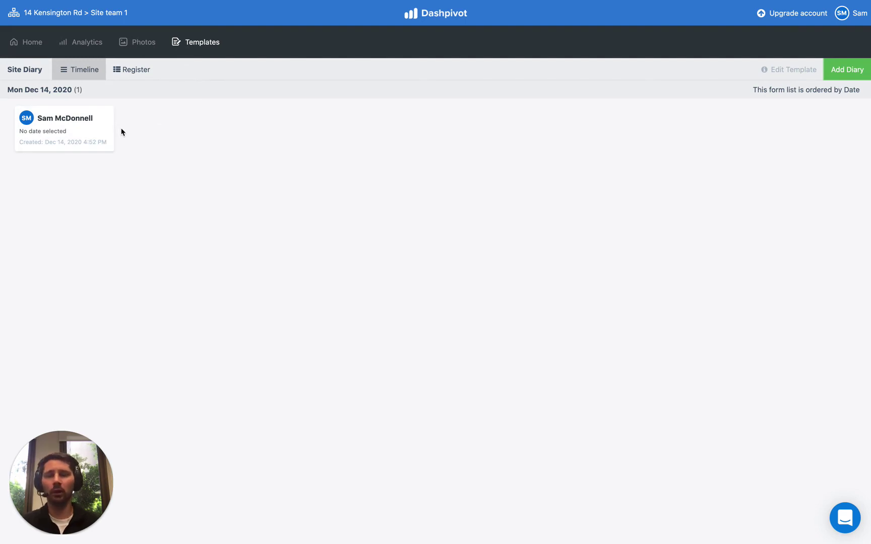
# Step: Deploy the People list from the Sitemate Services Inc. list library to all three projects
pyautogui.click(101, 14)
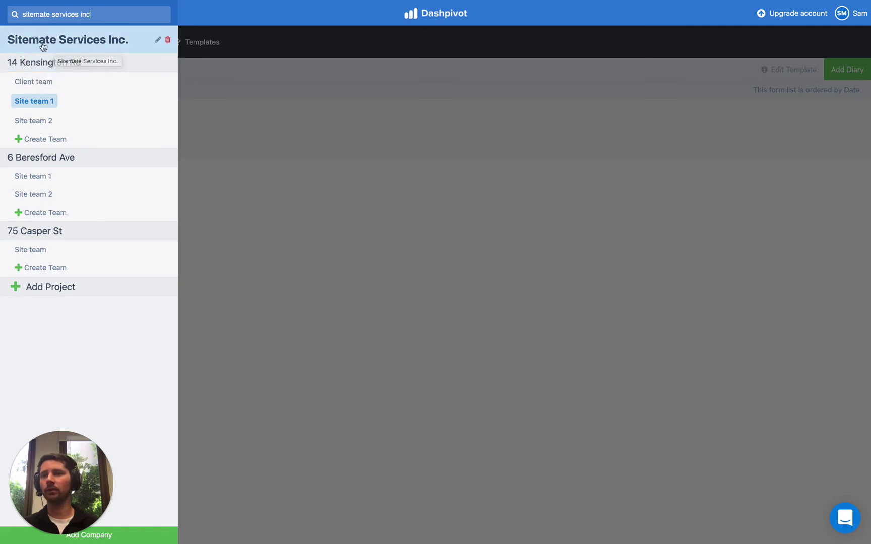
pyautogui.click(71, 45)
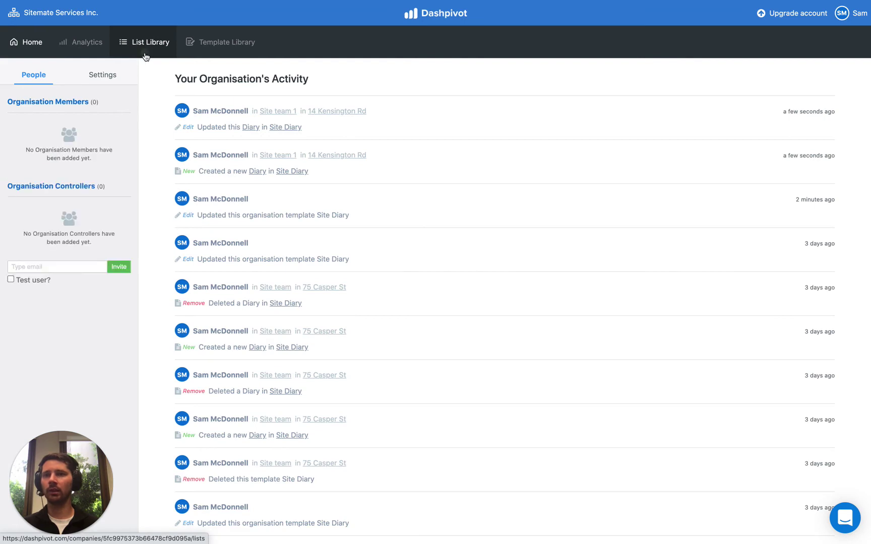
pyautogui.click(145, 55)
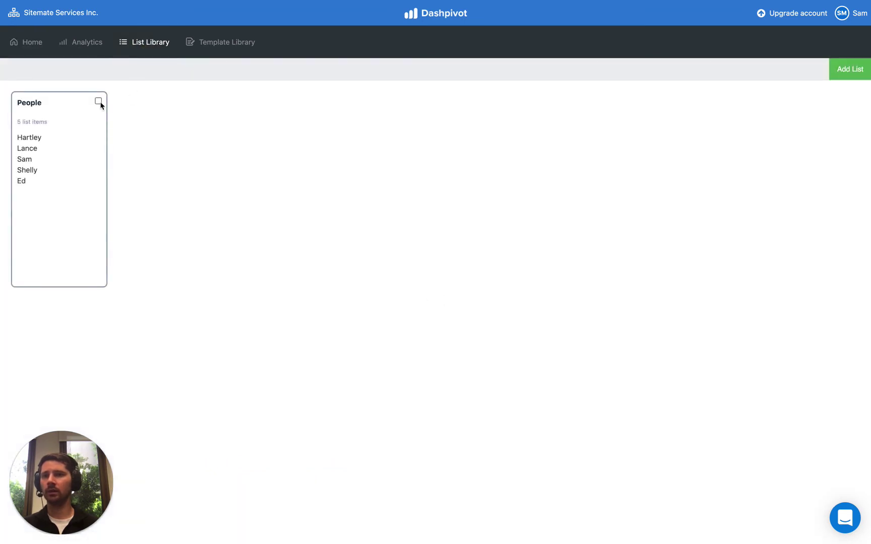
pyautogui.click(99, 102)
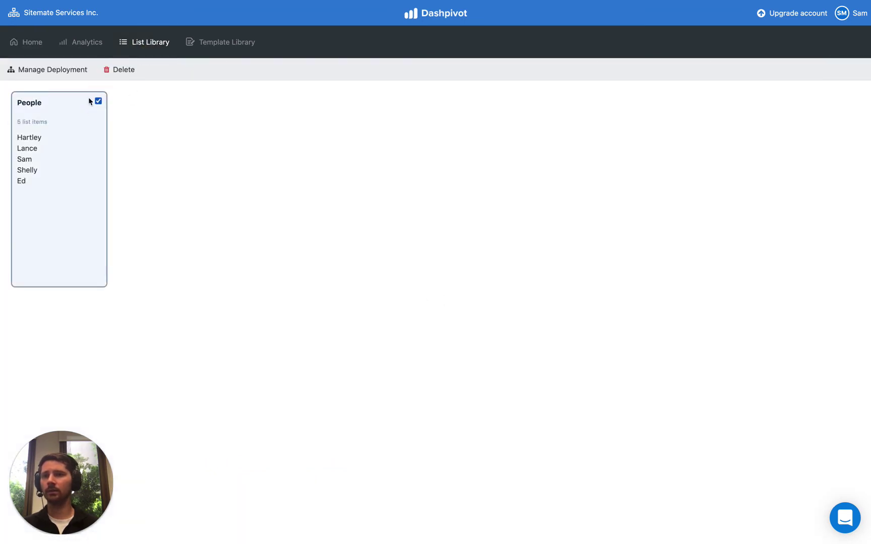
pyautogui.click(46, 74)
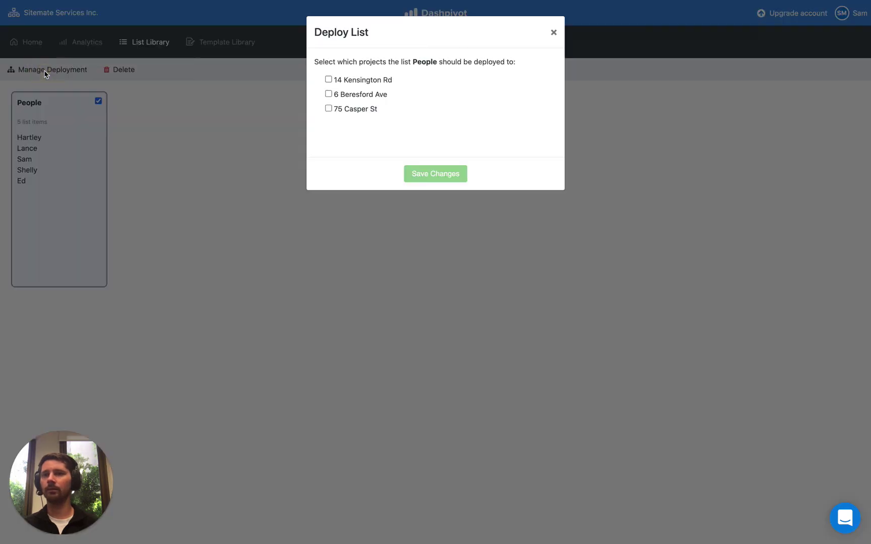
pyautogui.click(329, 79)
pyautogui.click(329, 94)
pyautogui.click(328, 108)
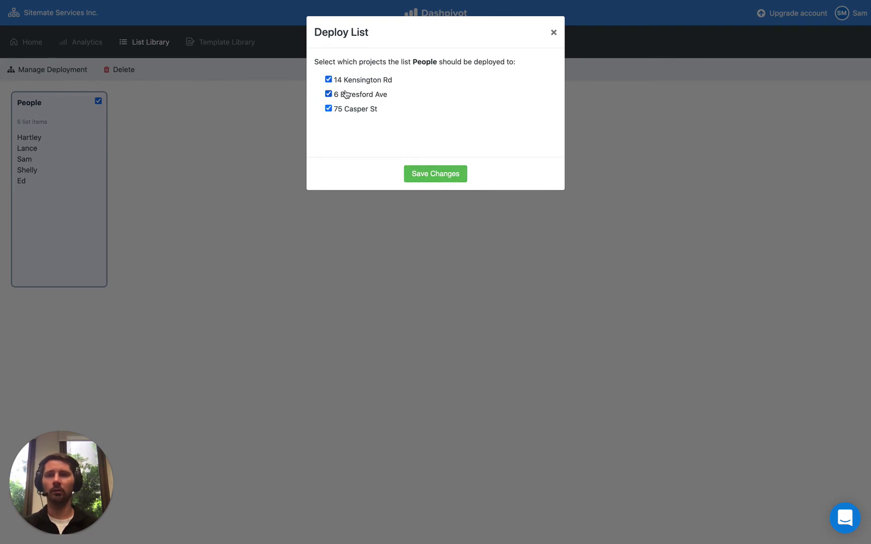
pyautogui.click(430, 173)
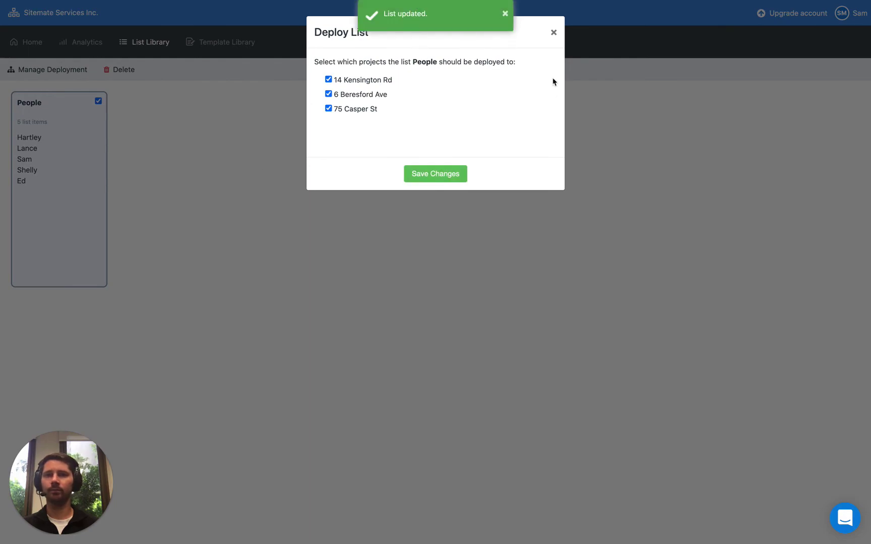
pyautogui.click(554, 32)
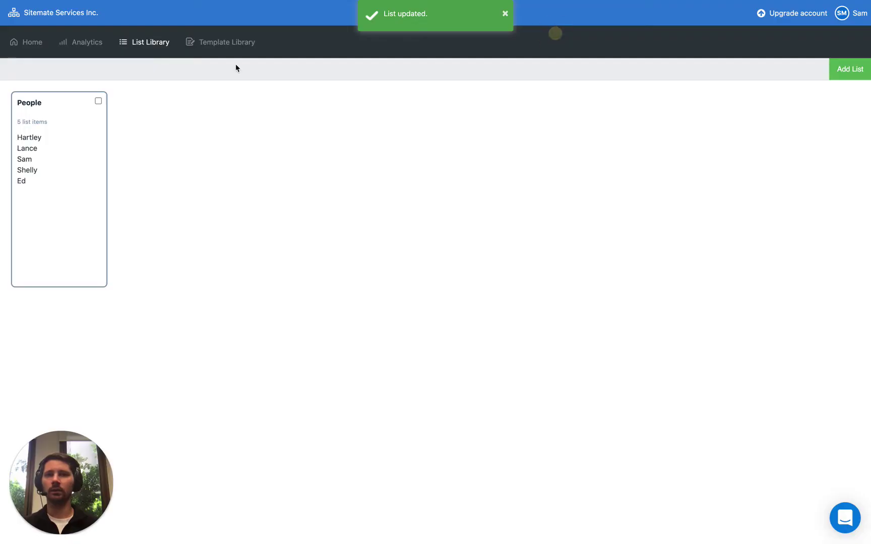
# Step: Switch to the first project and open its deployed People list
pyautogui.click(55, 14)
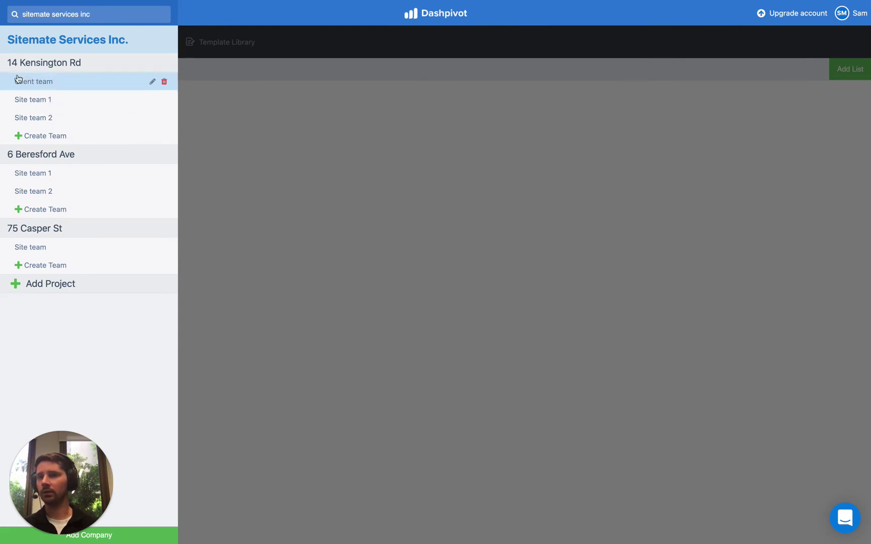
pyautogui.click(69, 65)
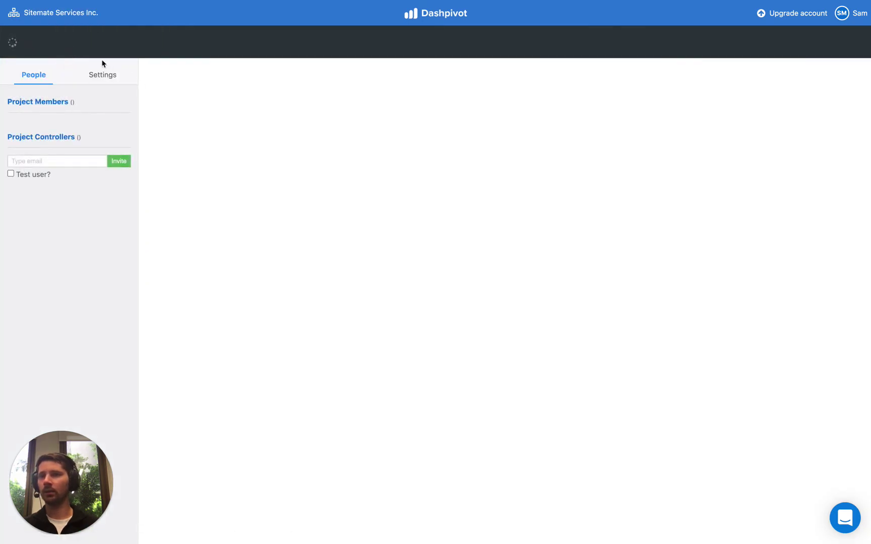
pyautogui.click(74, 47)
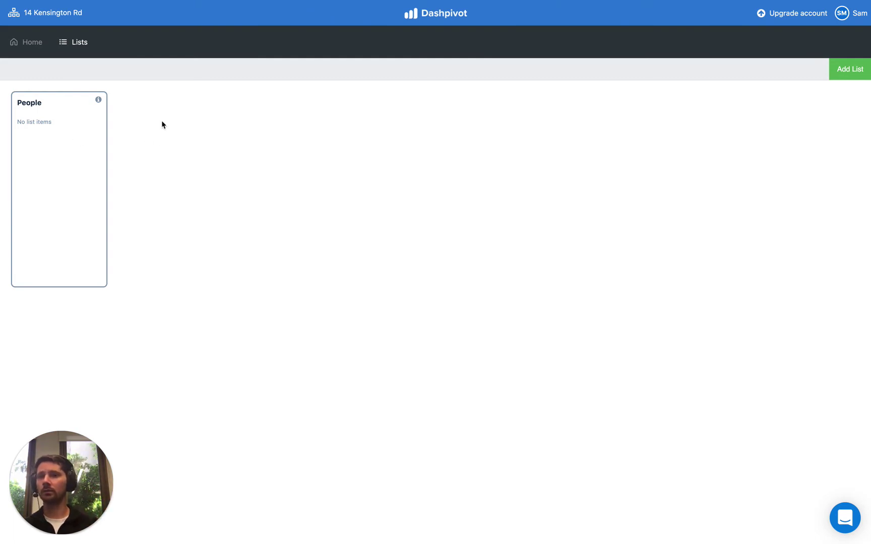
pyautogui.click(65, 119)
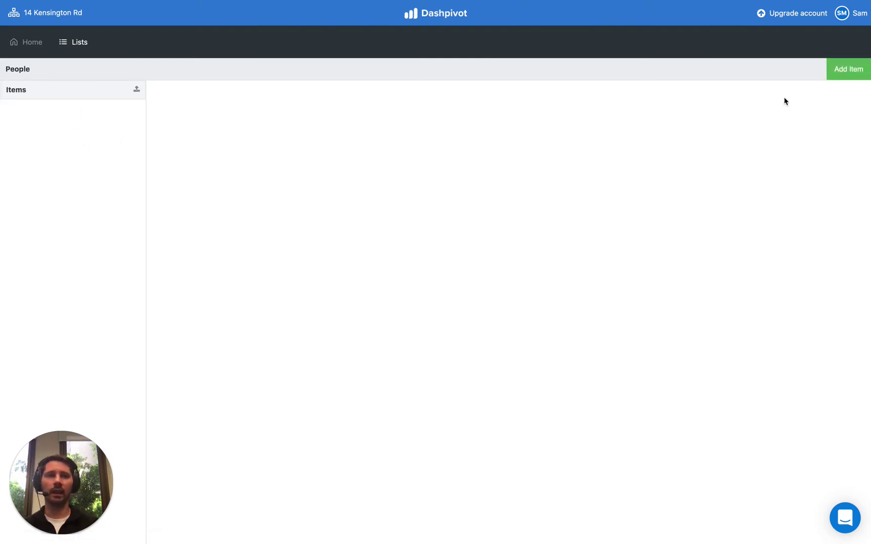
# Step: Add the second, third and fourth people from the company list to the project's People list, plus one new person's first name
pyautogui.click(844, 76)
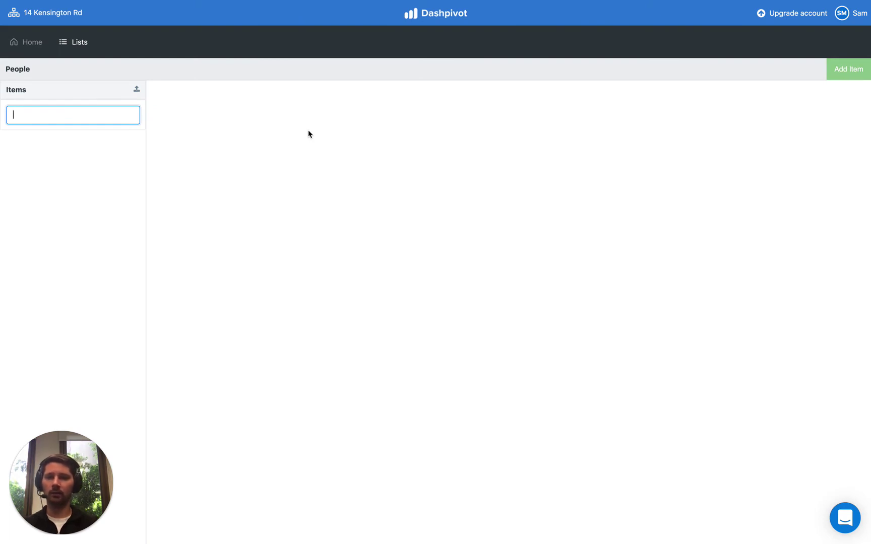
pyautogui.write('Lance')
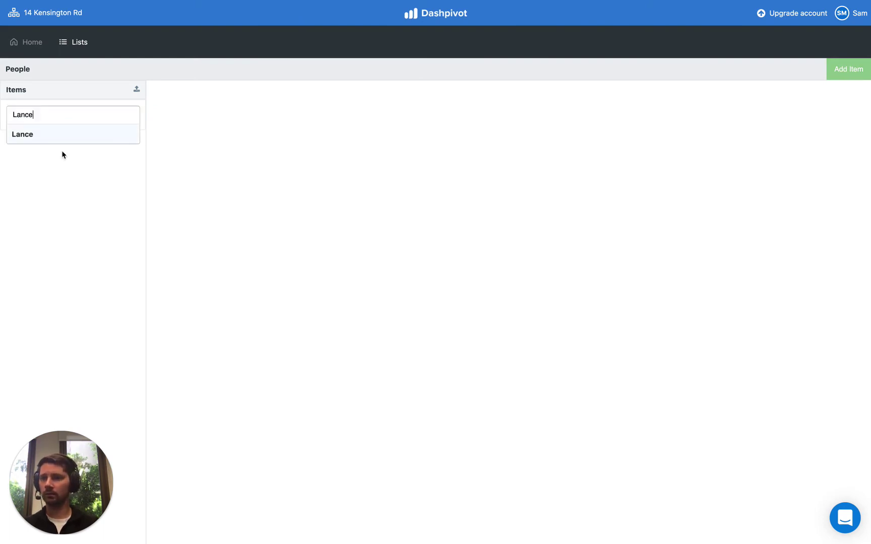
pyautogui.click(37, 135)
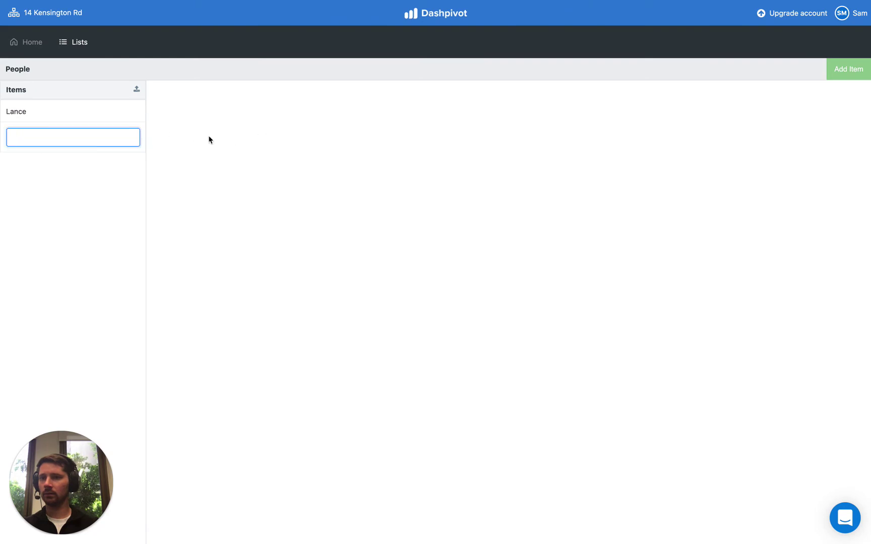
pyautogui.write('Sam')
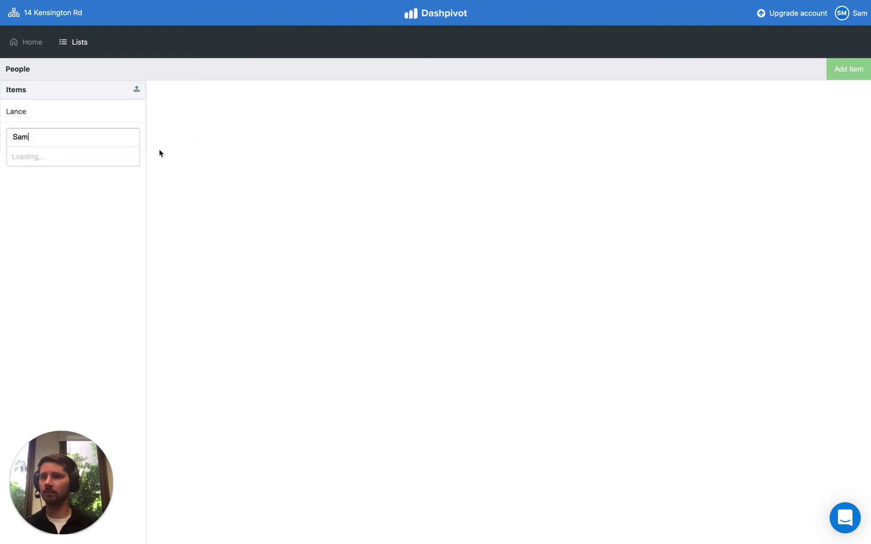
pyautogui.click(40, 161)
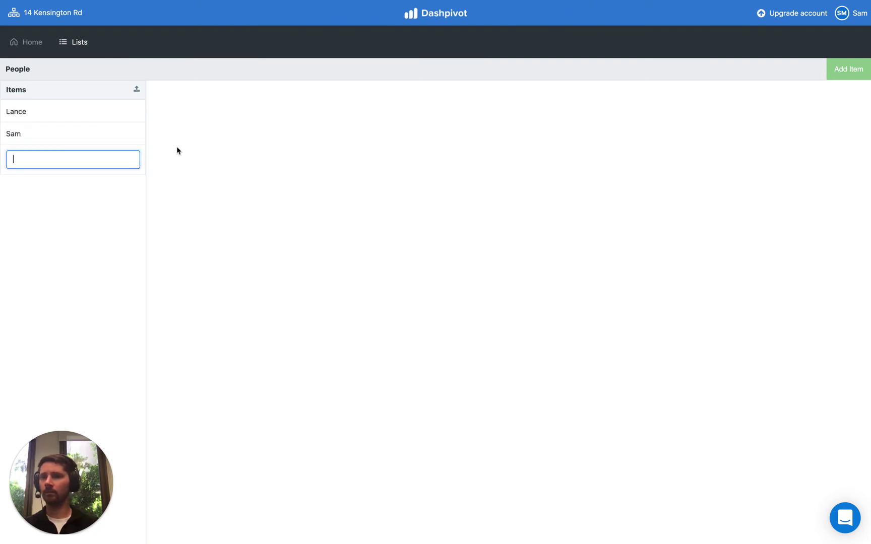
pyautogui.write('Shelly')
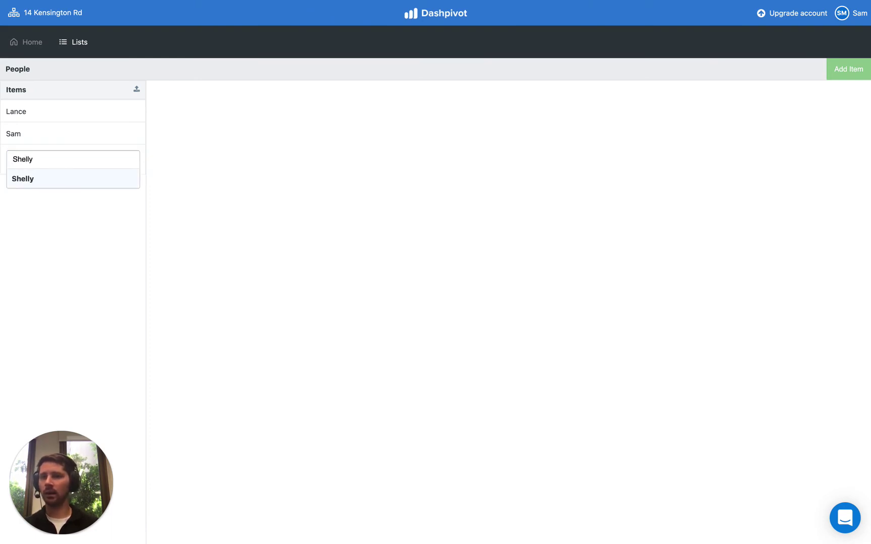
pyautogui.click(35, 179)
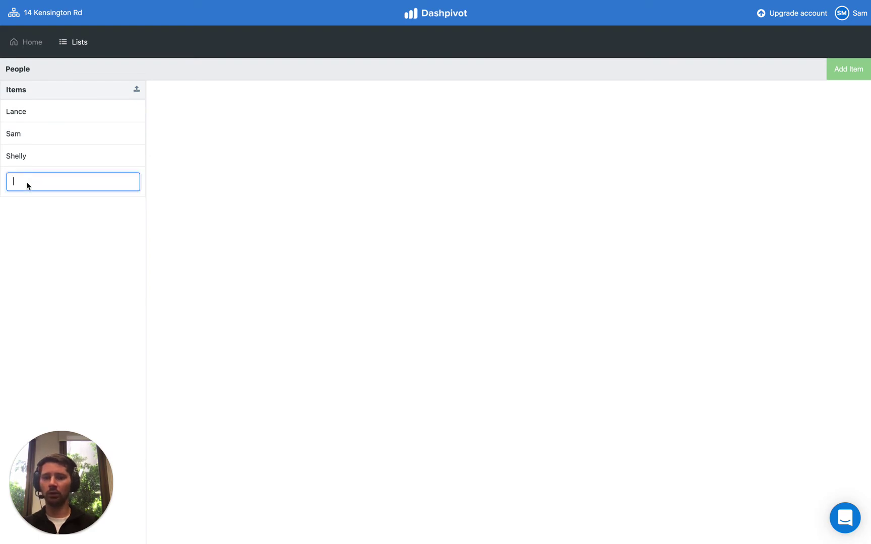
pyautogui.write('Tim')
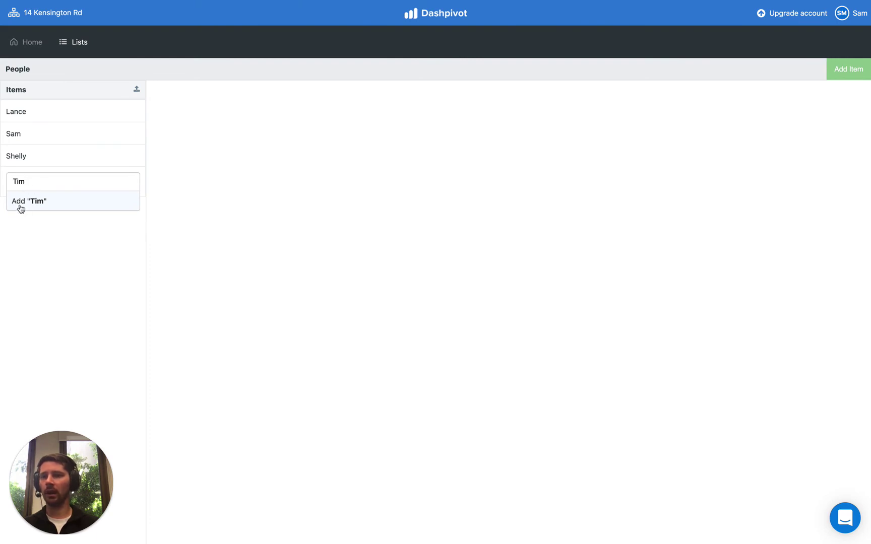
pyautogui.click(39, 205)
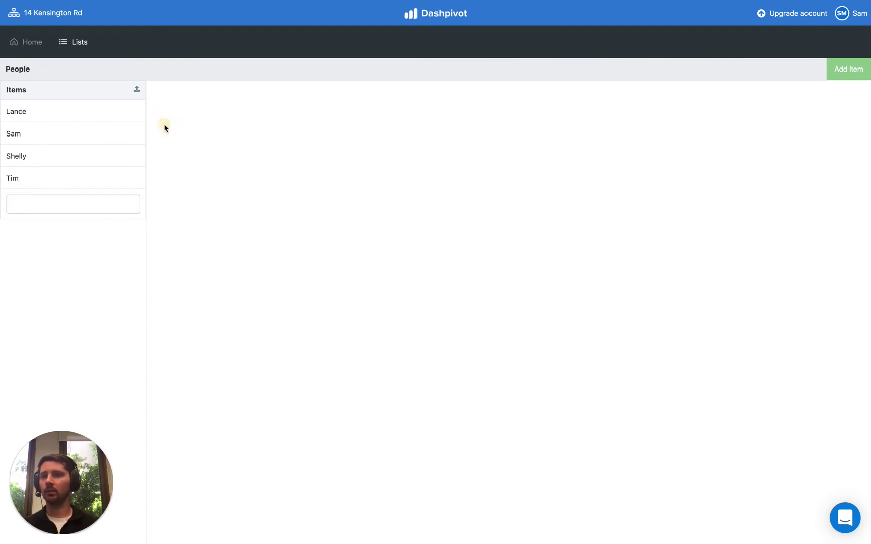
# Step: Return to Sitemate Services Inc. and check the items of the company-level People list
pyautogui.click(62, 15)
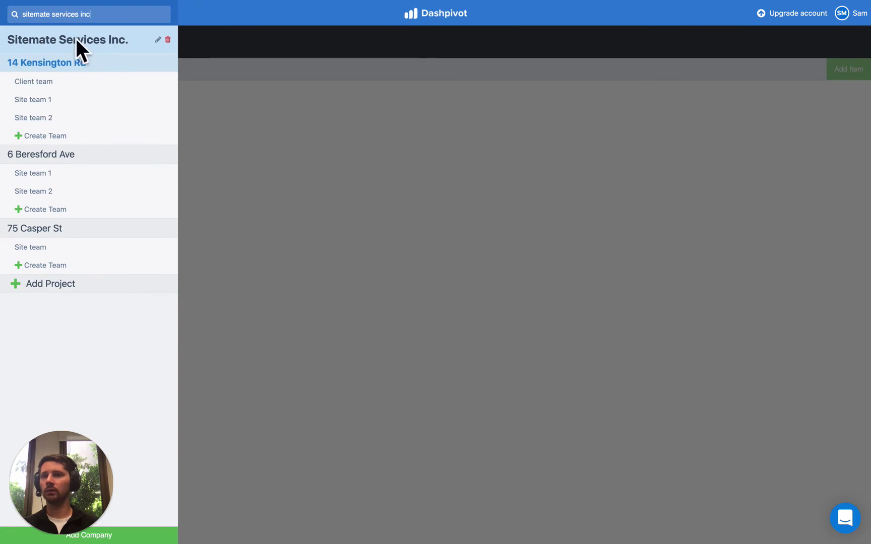
pyautogui.click(232, 83)
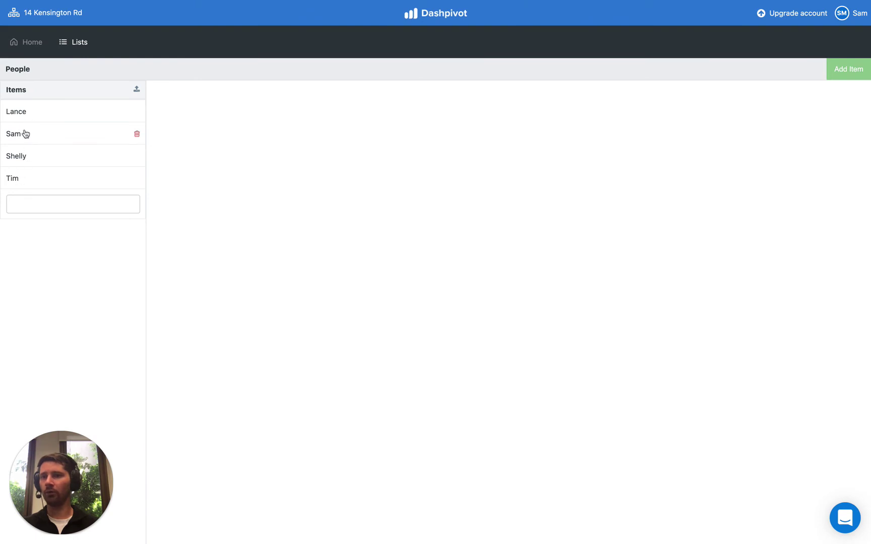
pyautogui.click(35, 15)
pyautogui.click(37, 41)
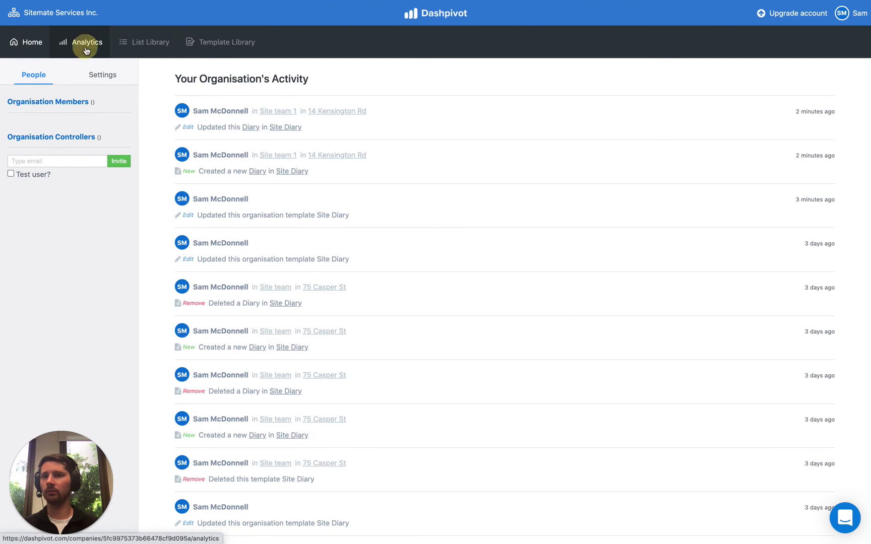
pyautogui.click(141, 45)
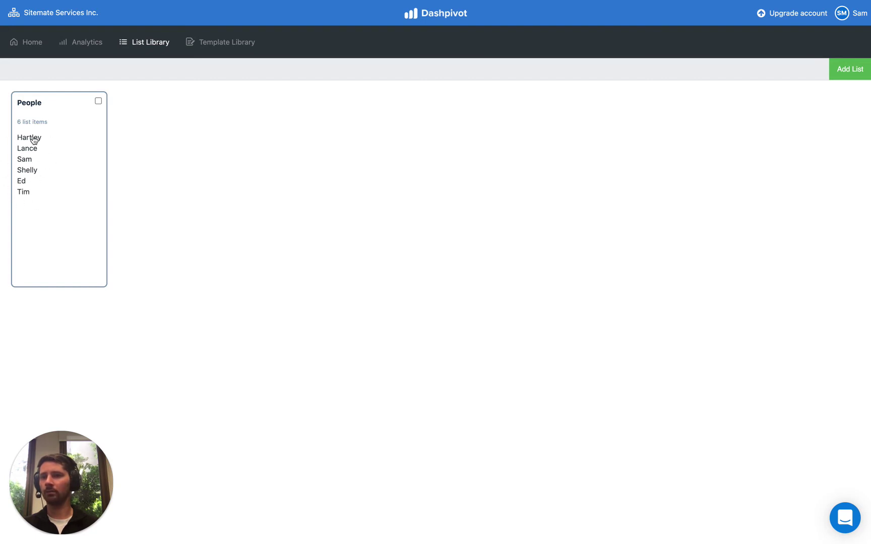
# Step: Switch to the second project and open its deployed People list
pyautogui.click(30, 13)
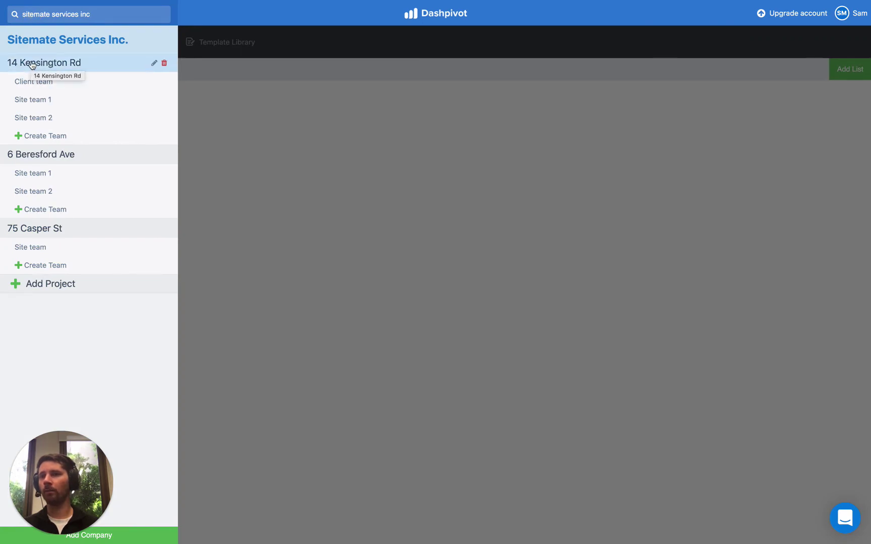
pyautogui.click(34, 161)
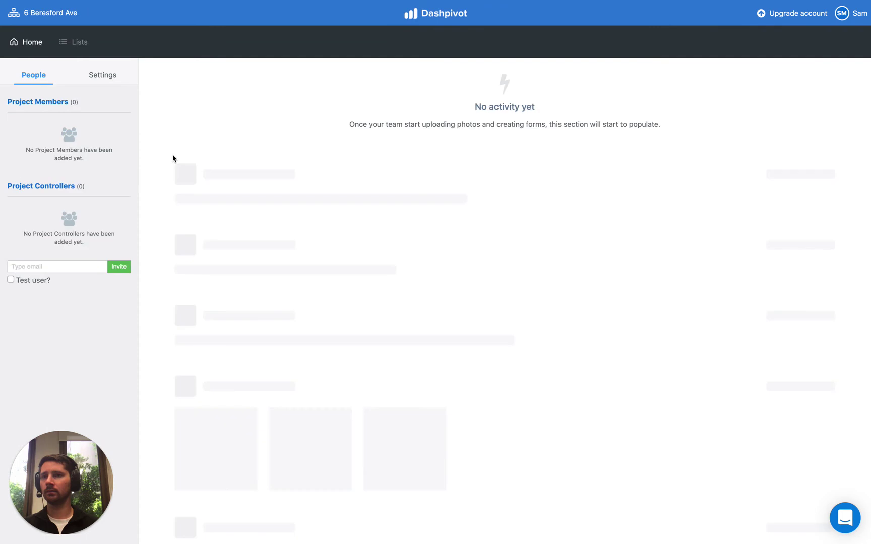
pyautogui.click(83, 48)
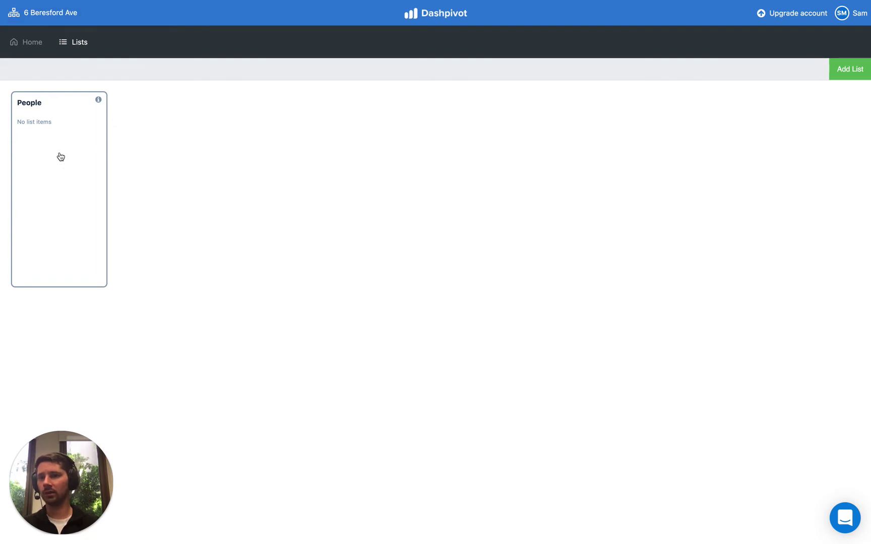
pyautogui.click(72, 144)
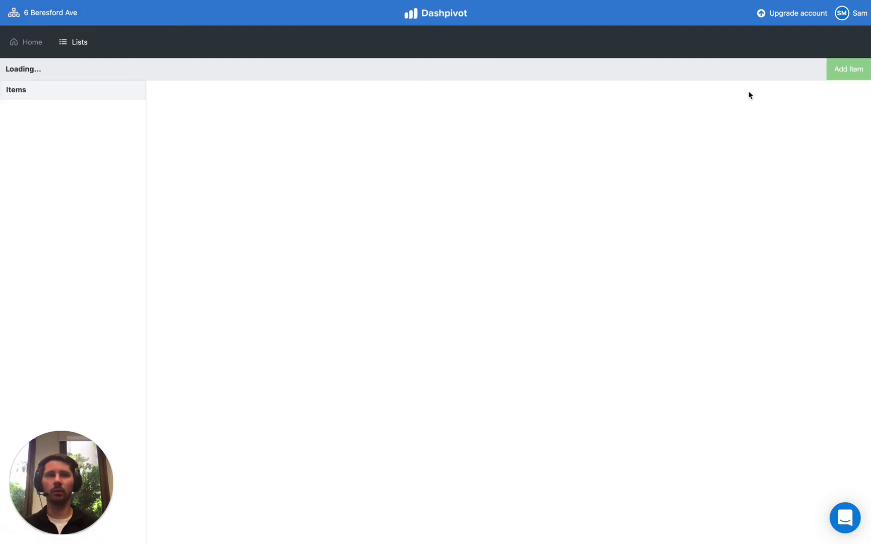
pyautogui.click(797, 100)
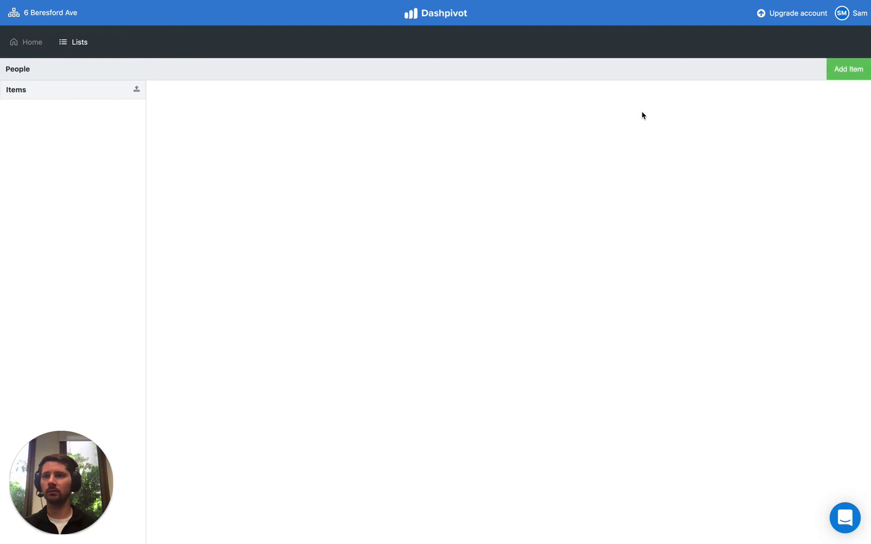
# Step: Add the last and first people from the company list to the second project's People list
pyautogui.click(856, 73)
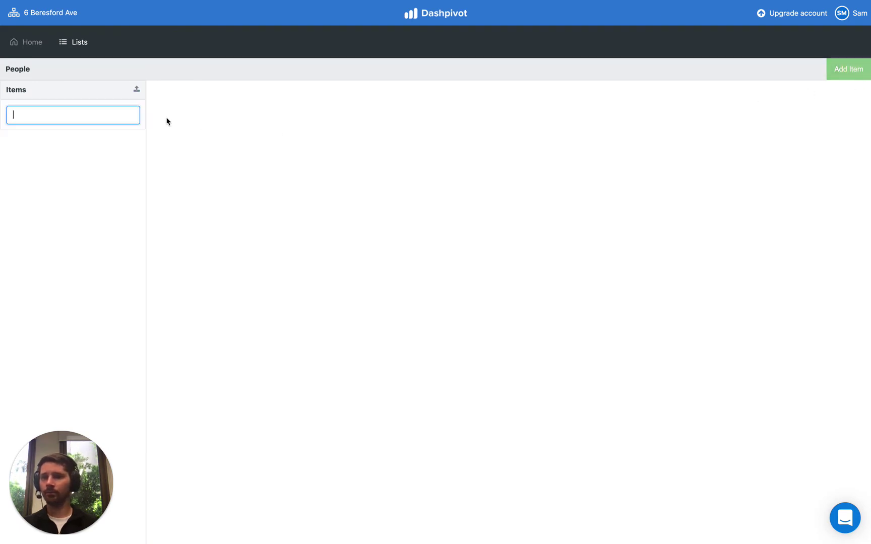
pyautogui.write('Tim')
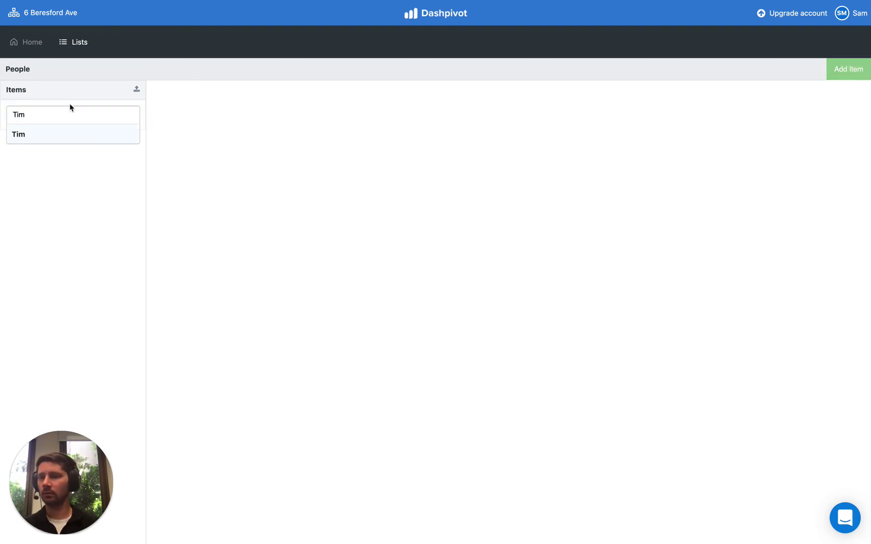
pyautogui.click(38, 140)
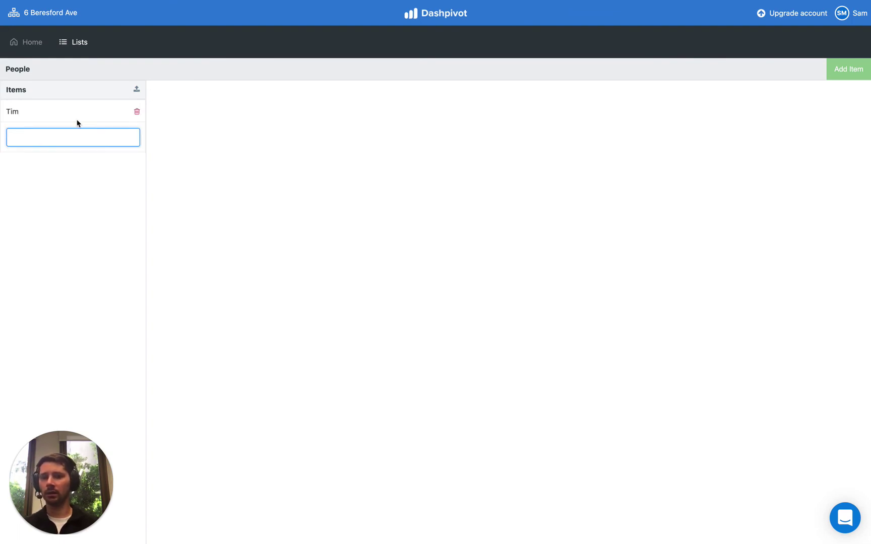
pyautogui.write('Hartley')
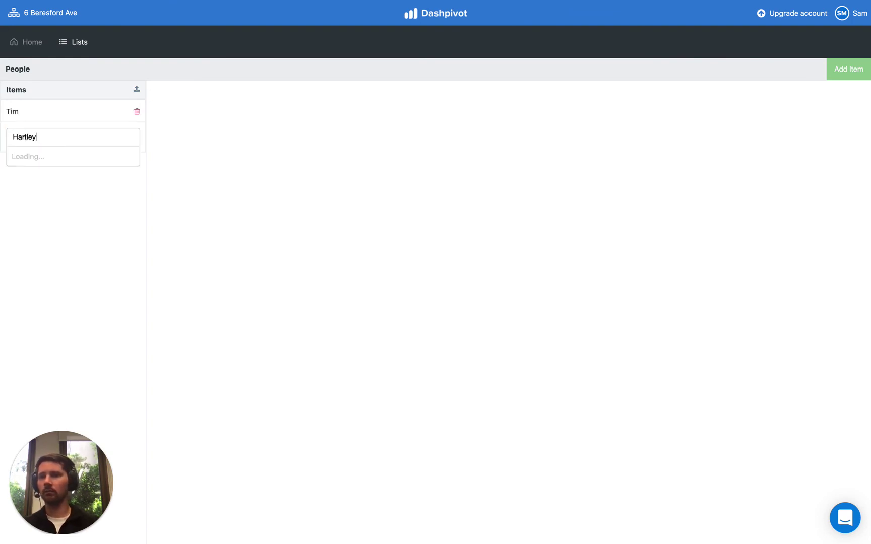
pyautogui.click(45, 159)
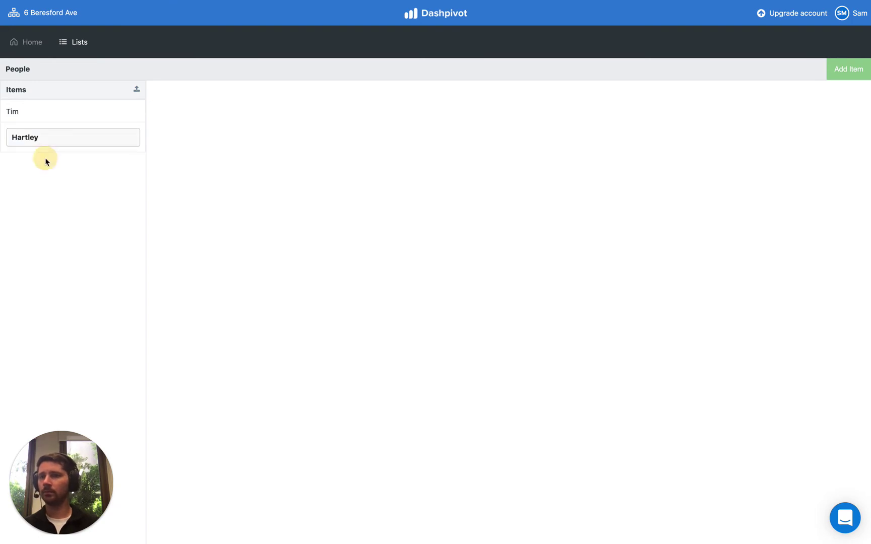
pyautogui.click(119, 214)
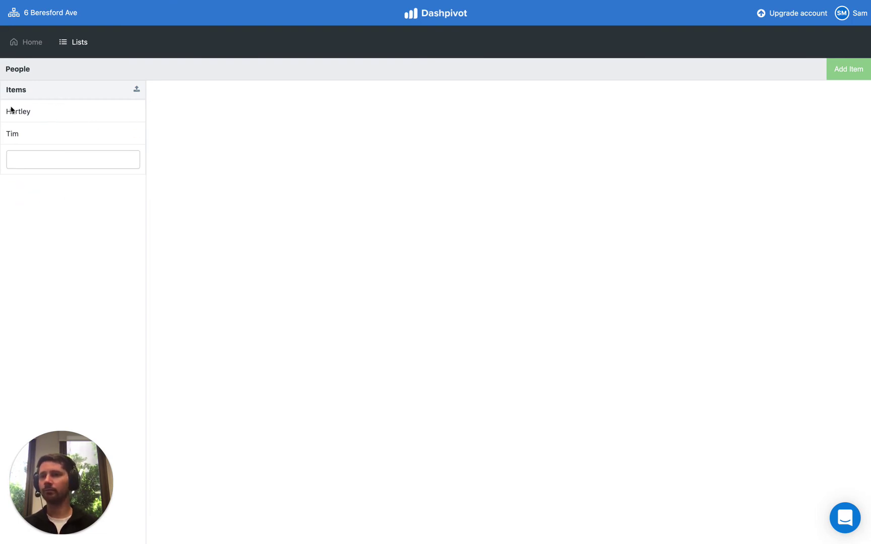
pyautogui.moveTo(27, 118)
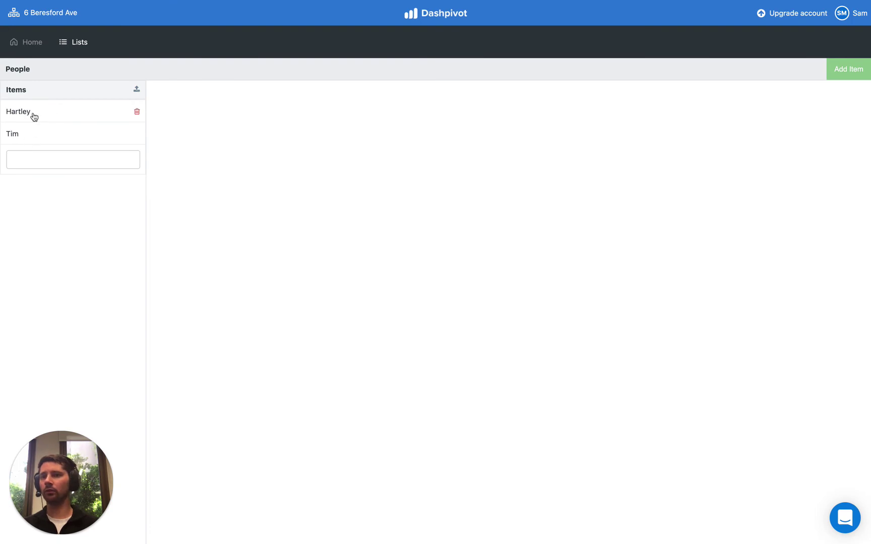
# Step: Open the Site Diary template of Site team 1 in the second project
pyautogui.click(35, 13)
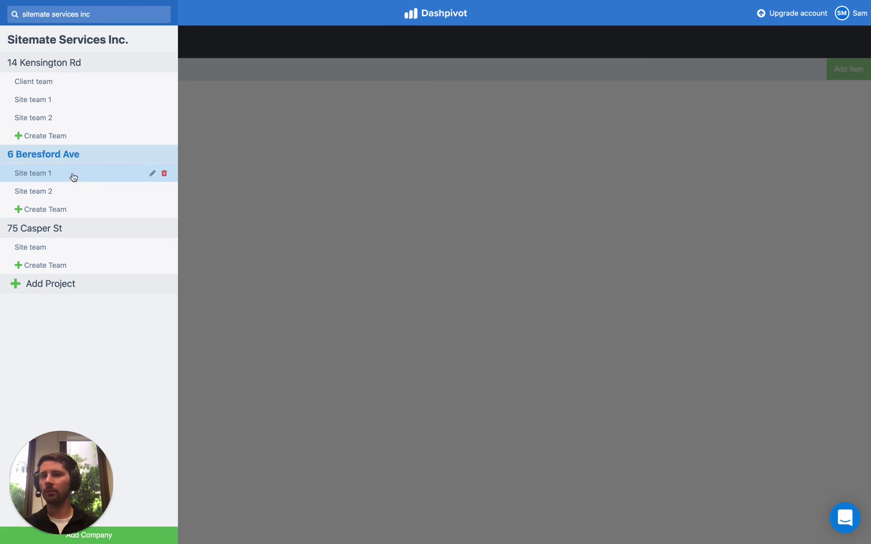
pyautogui.click(54, 177)
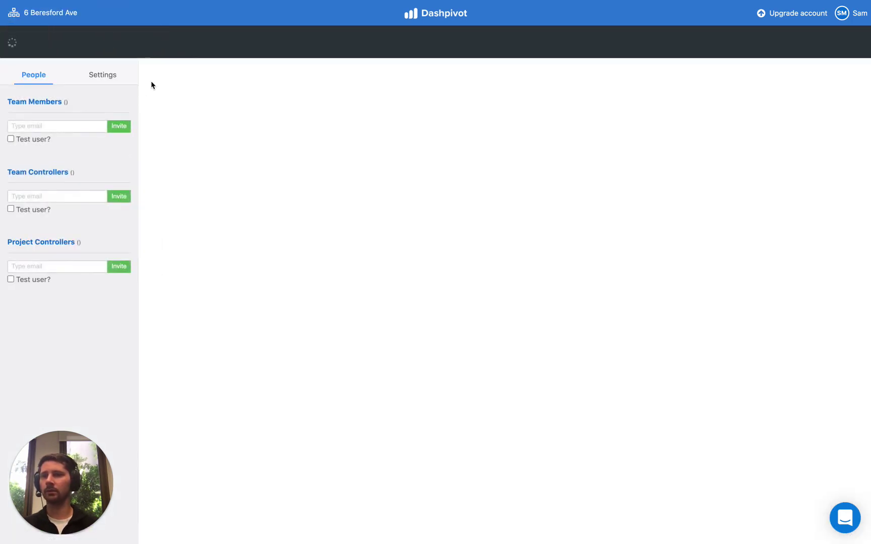
pyautogui.click(194, 43)
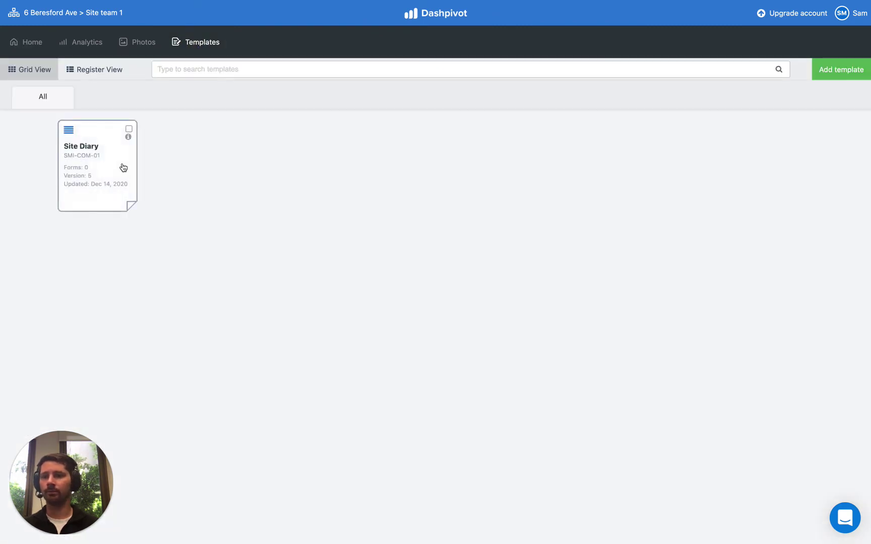
pyautogui.click(105, 152)
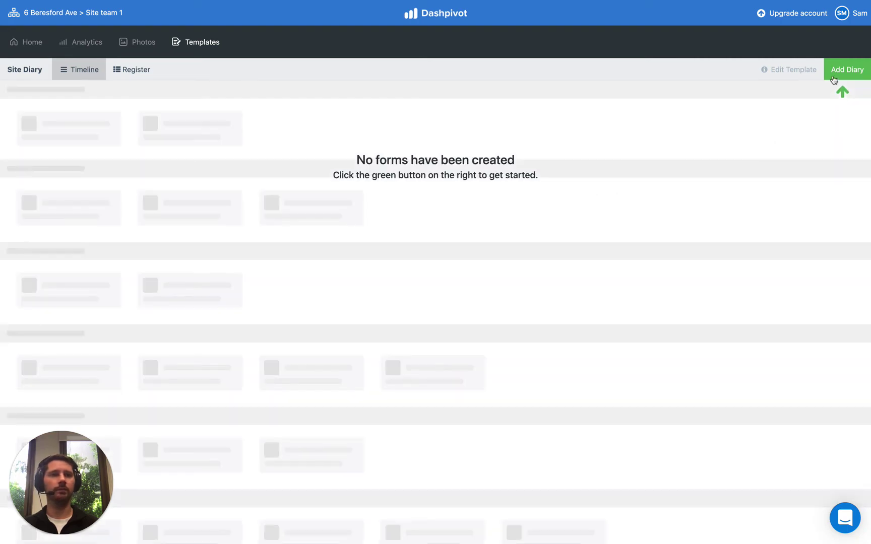
# Step: Check the selectable names in the Labour table of a new Site Diary entry and discard the entry
pyautogui.click(838, 75)
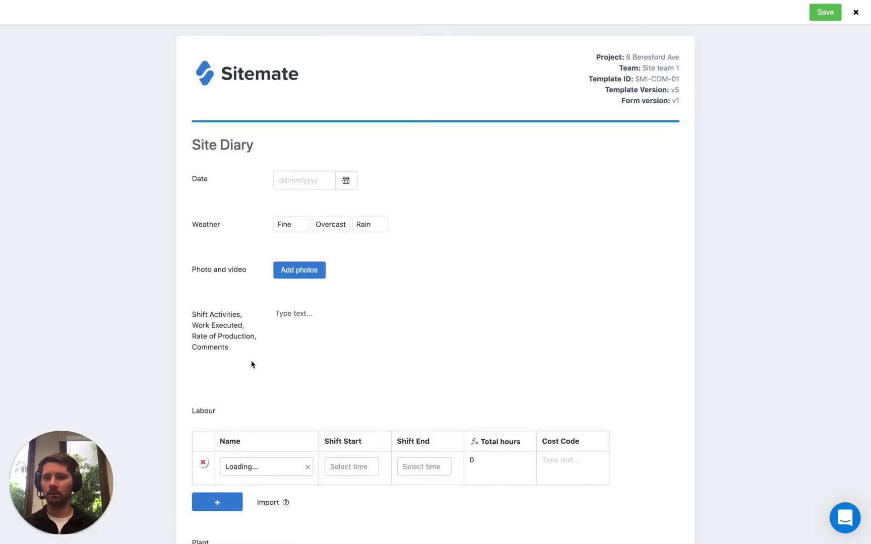
pyautogui.scroll(-3, 251, 364)
pyautogui.scroll(-1, 276, 288)
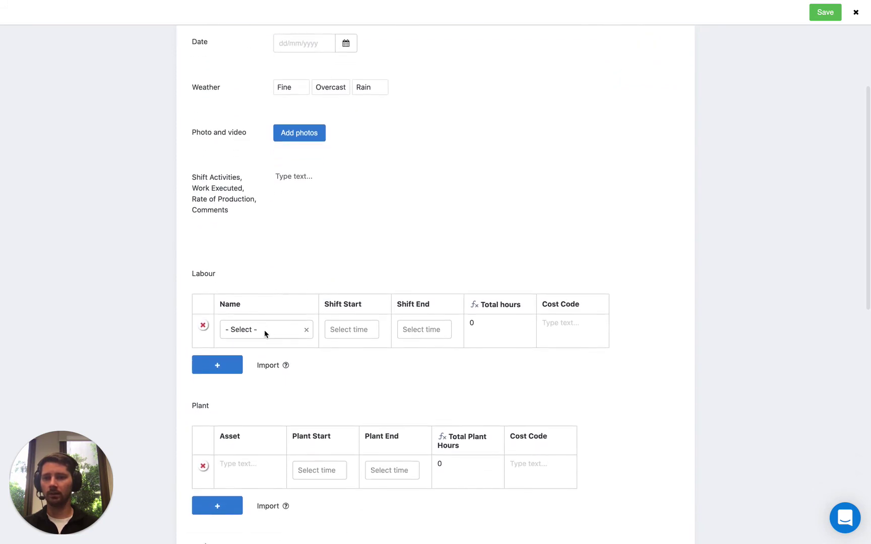
pyautogui.click(257, 333)
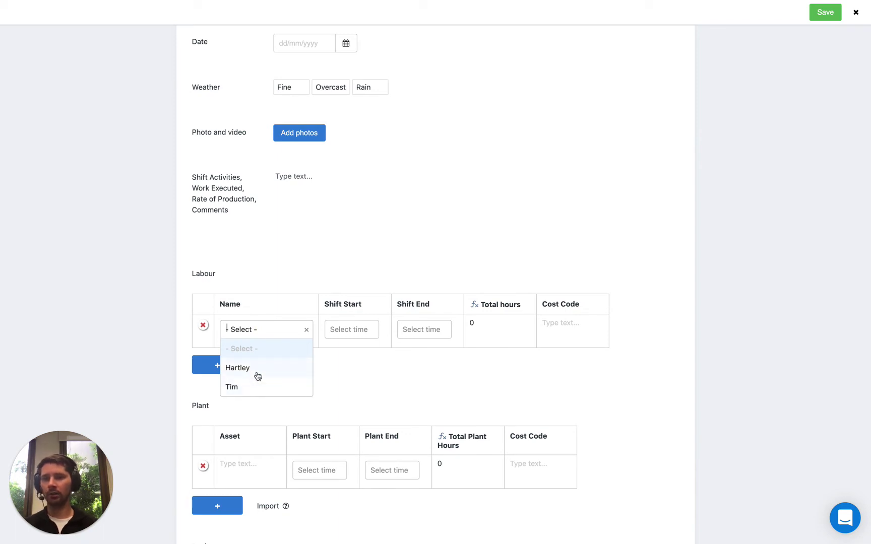
pyautogui.click(305, 272)
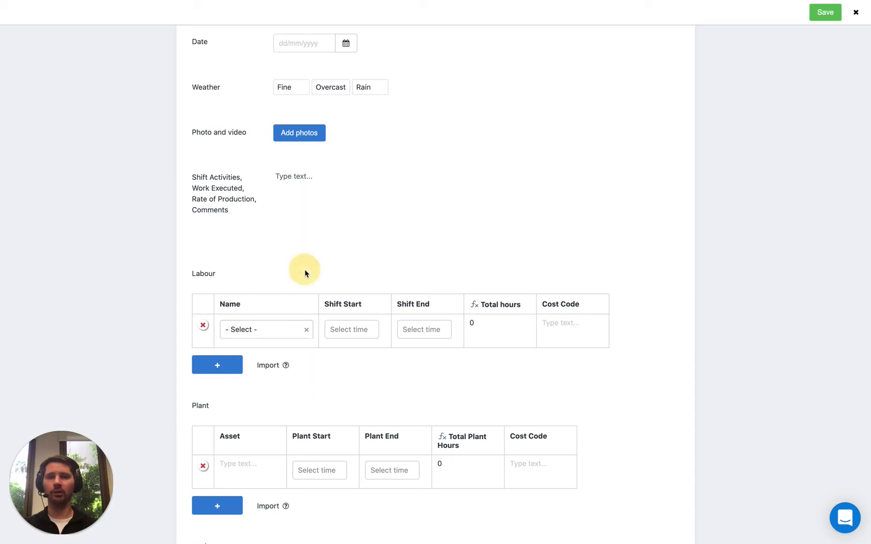
pyautogui.click(855, 12)
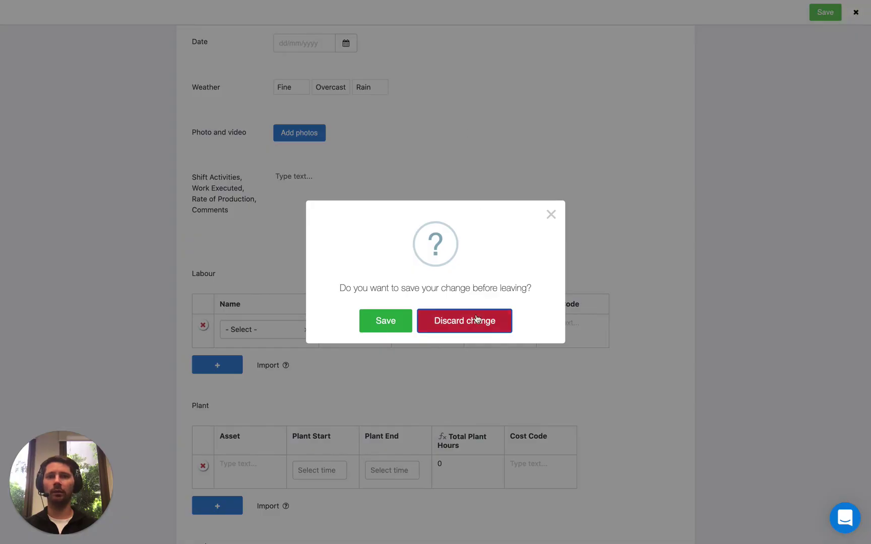
pyautogui.click(477, 318)
# Step: Switch to the third project and open its deployed People list
pyautogui.click(66, 13)
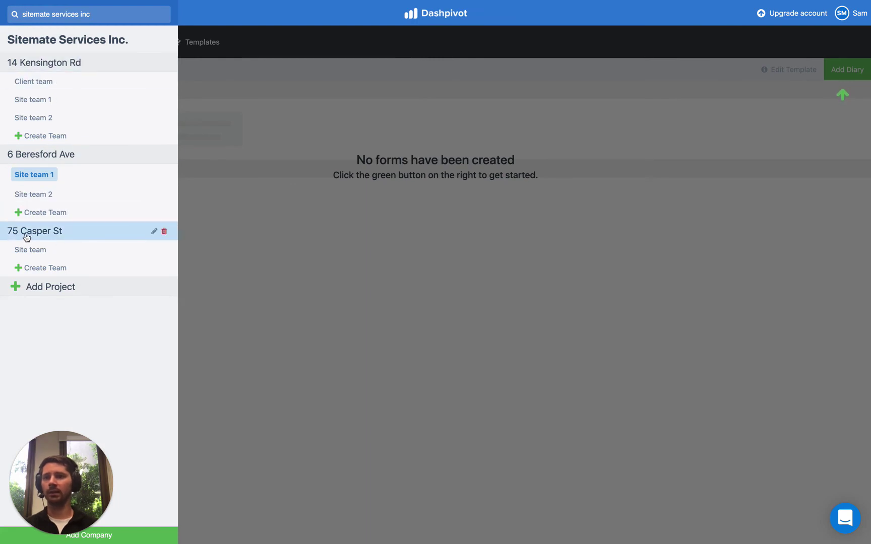
pyautogui.click(43, 234)
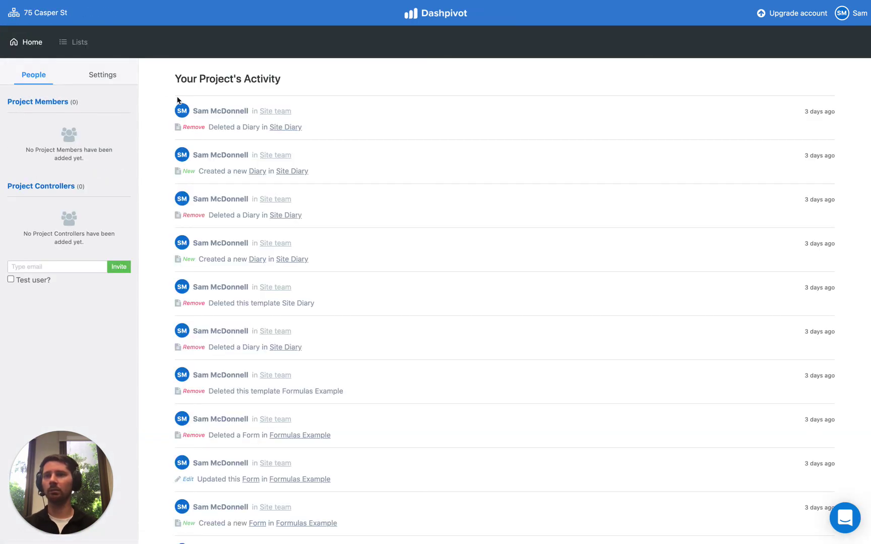
pyautogui.click(82, 51)
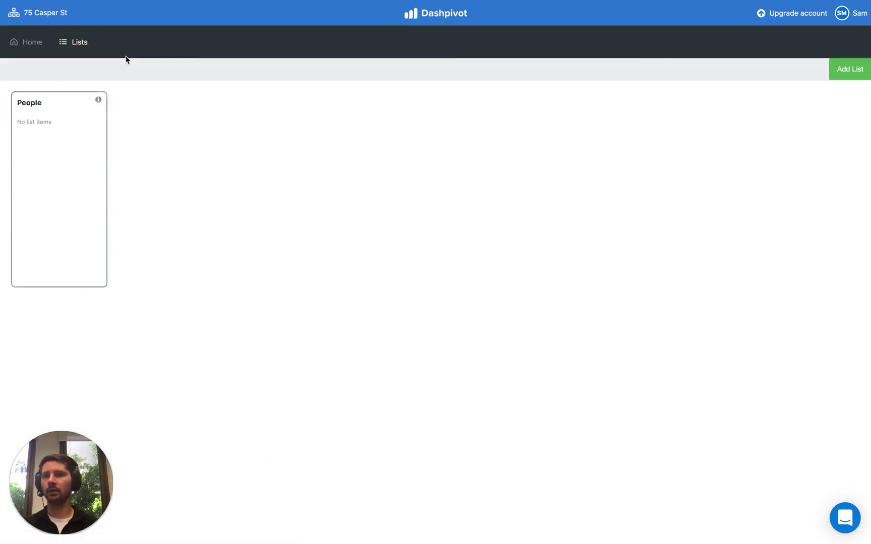
pyautogui.click(62, 160)
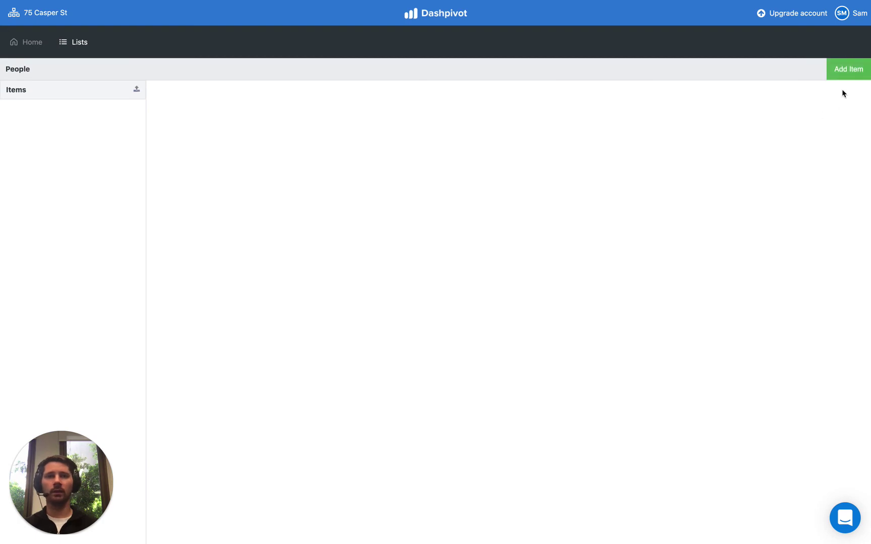
# Step: Add two new people's first names to the third project's People list
pyautogui.click(855, 71)
pyautogui.write('Amy')
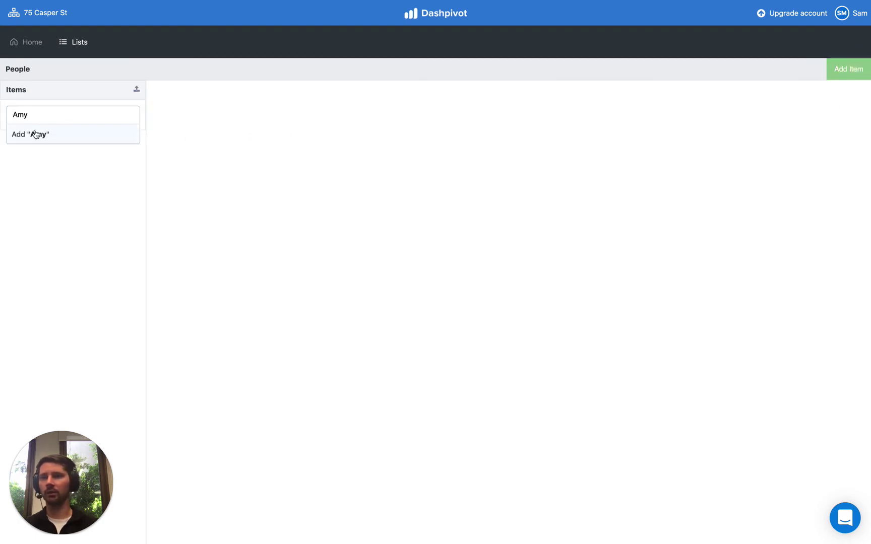
pyautogui.click(47, 136)
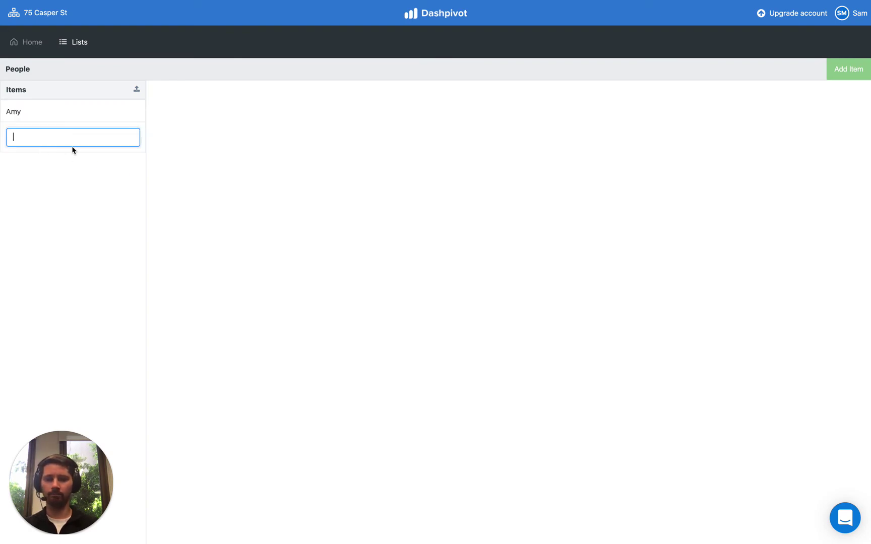
pyautogui.write('Danny')
pyautogui.press('Return')
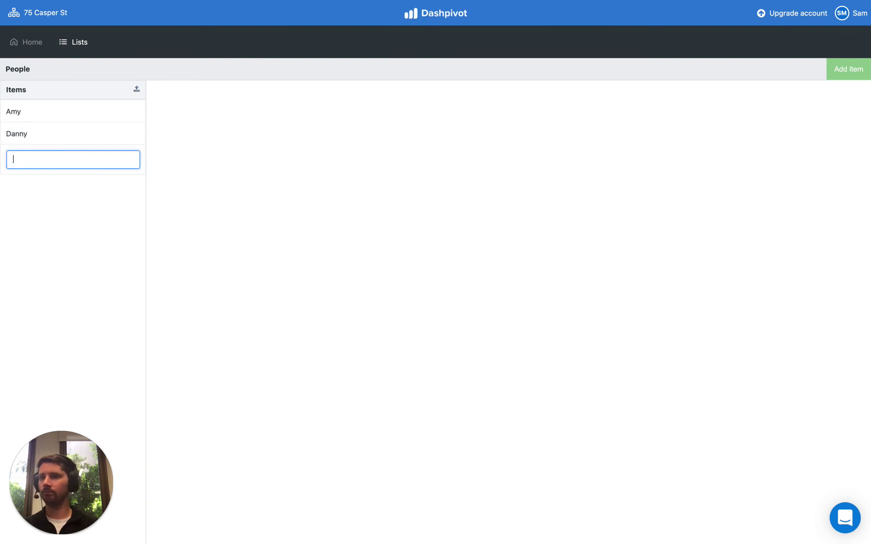
pyautogui.click(77, 215)
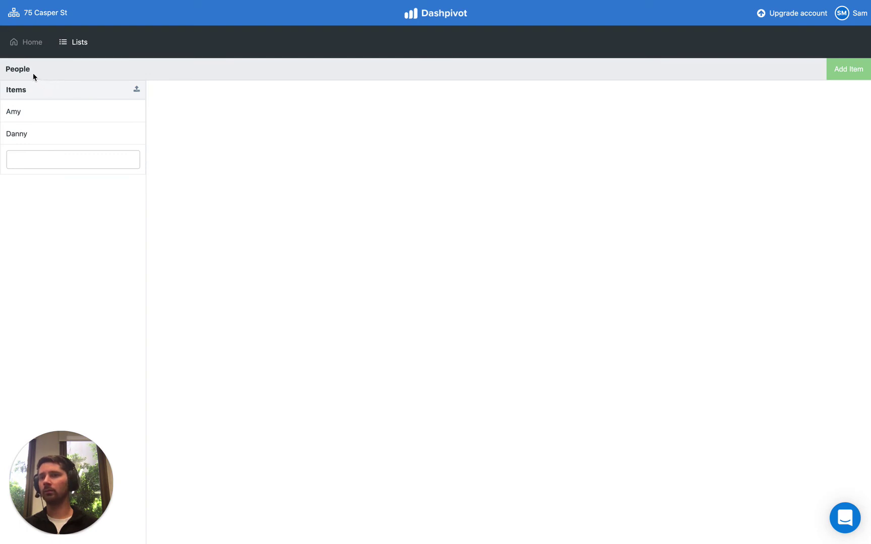
pyautogui.click(46, 13)
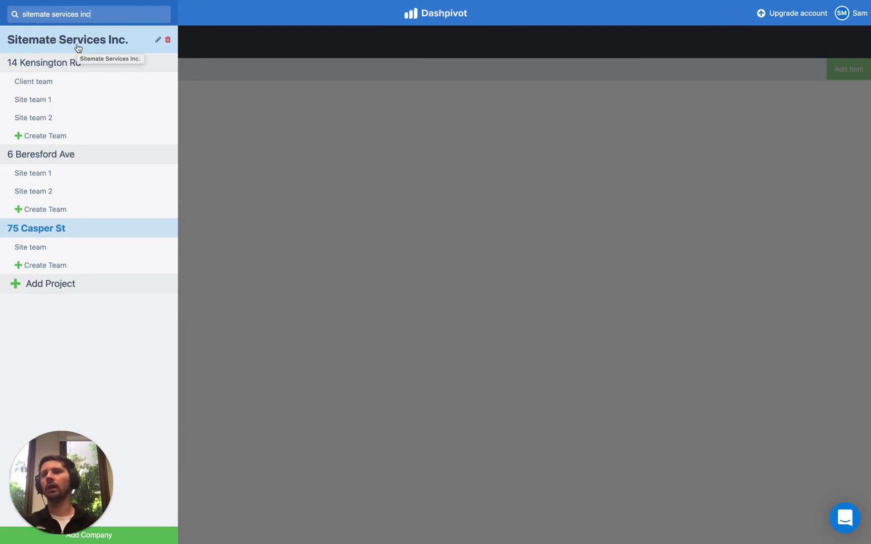
pyautogui.click(194, 84)
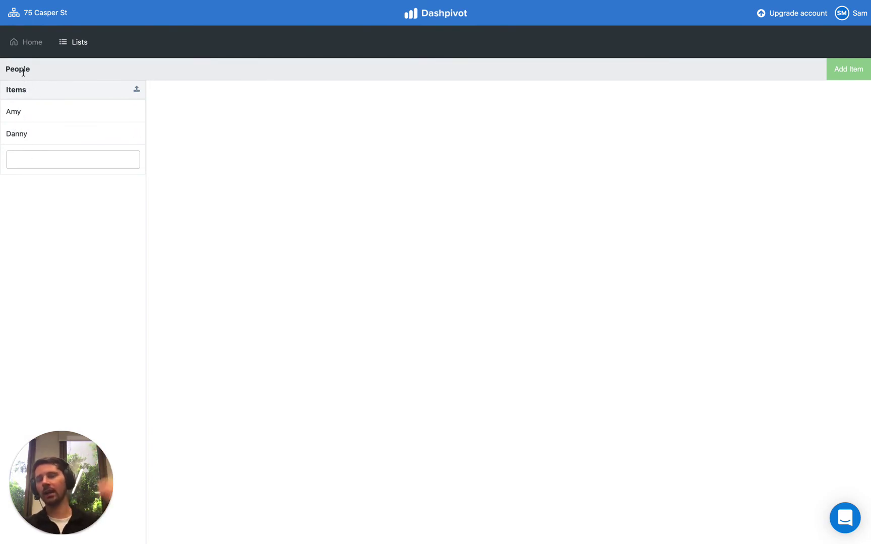
pyautogui.click(35, 19)
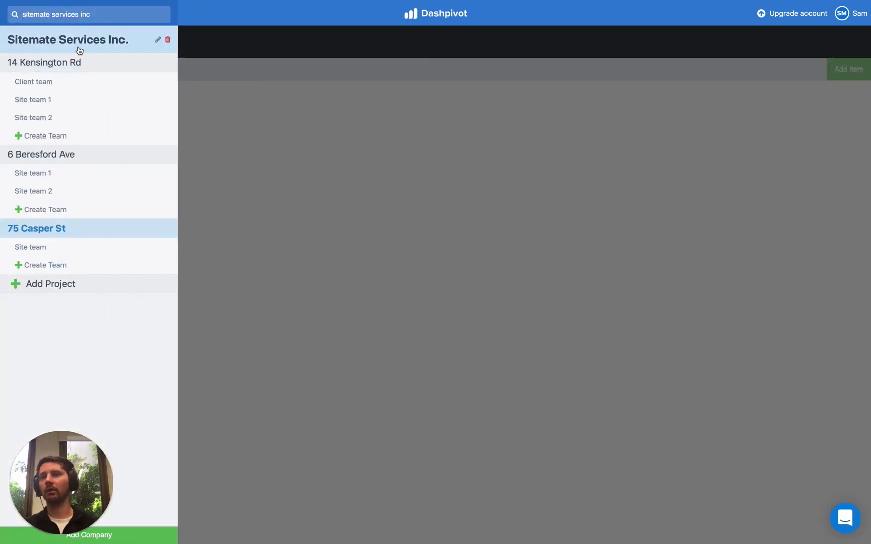
pyautogui.click(215, 100)
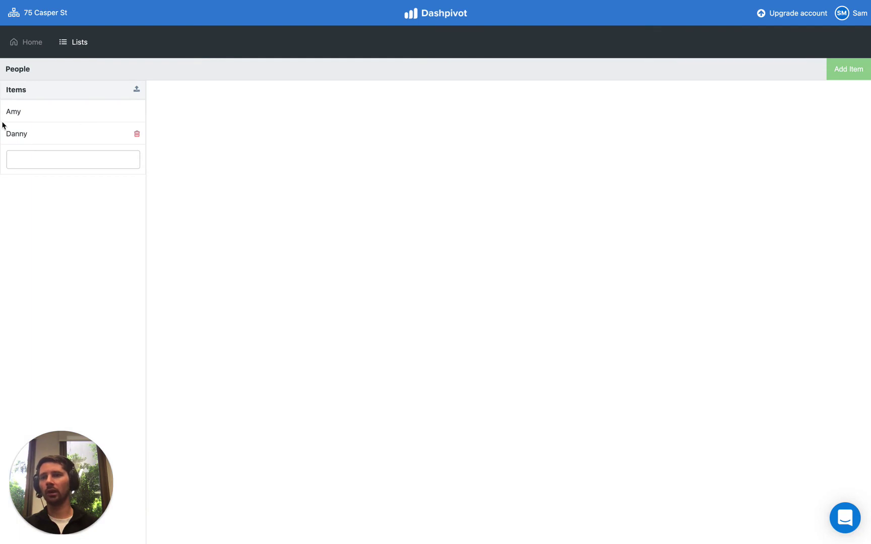
# Step: Delete the second person from the third project's People list and confirm the deletion
pyautogui.click(136, 136)
pyautogui.click(386, 317)
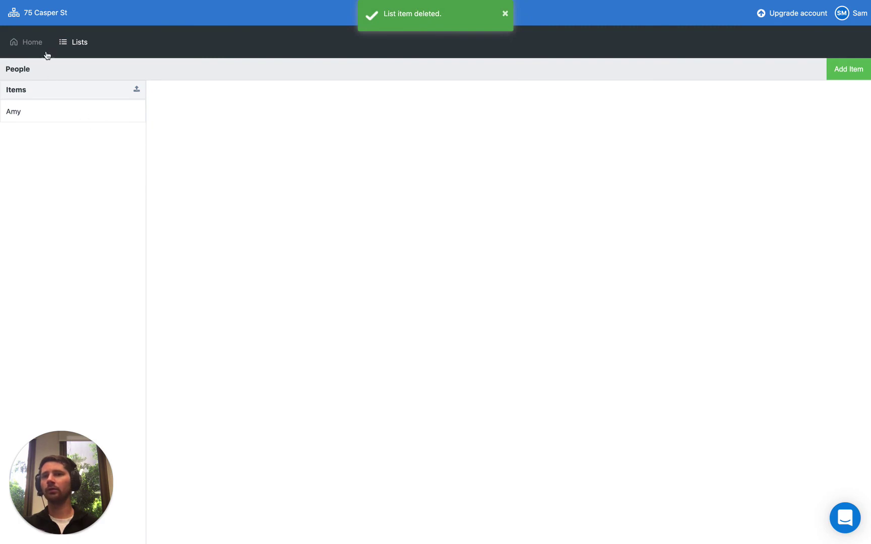
# Step: Return to the Sitemate Services Inc. organisation and open its List Library
pyautogui.click(42, 20)
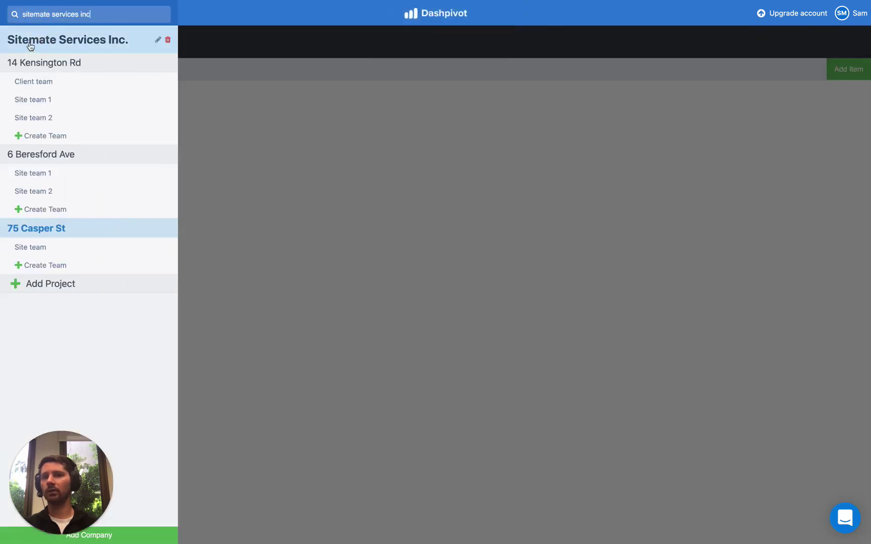
pyautogui.click(48, 46)
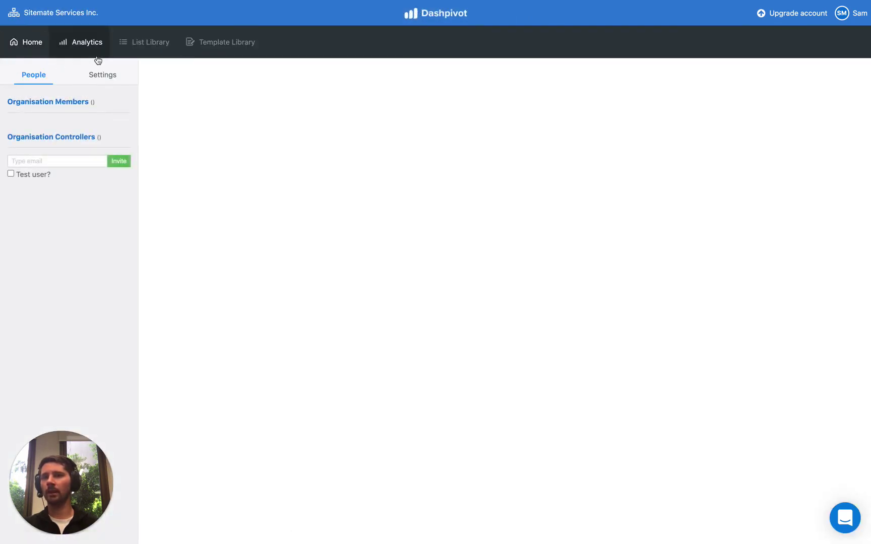
pyautogui.click(129, 53)
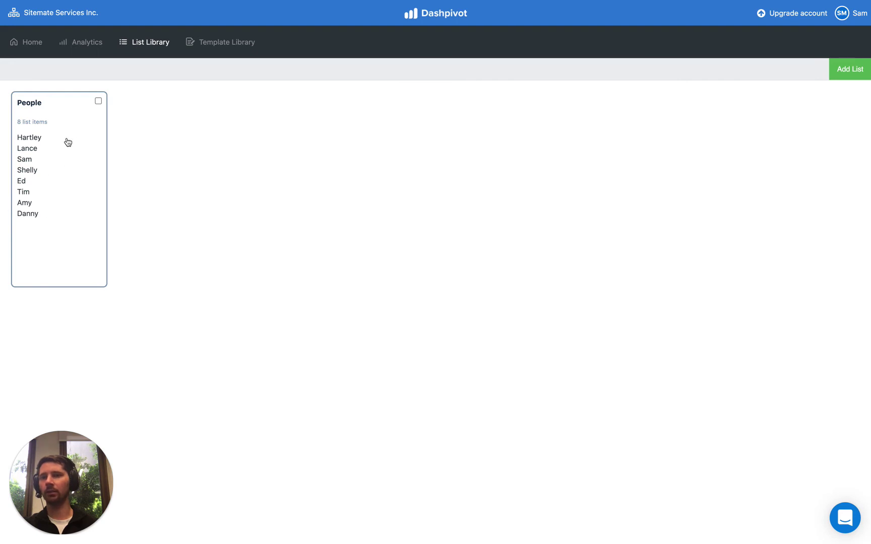
pyautogui.click(73, 21)
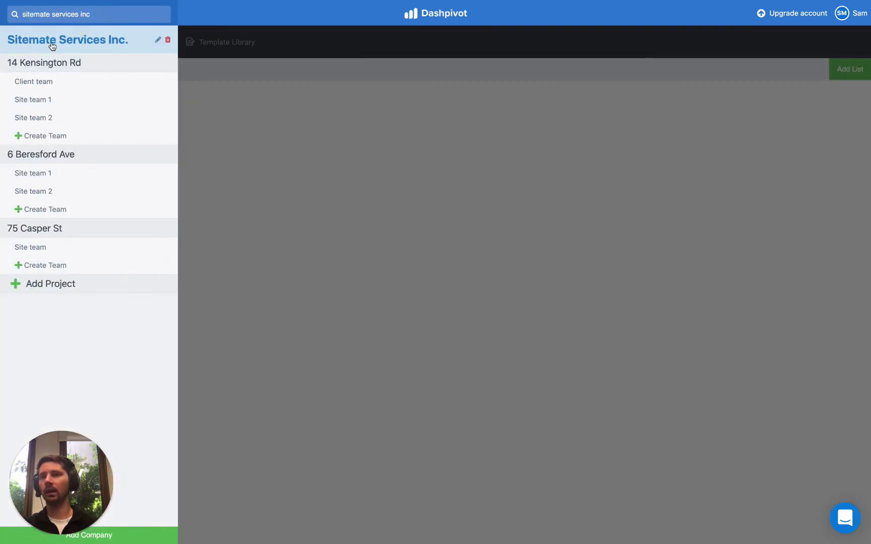
pyautogui.click(203, 88)
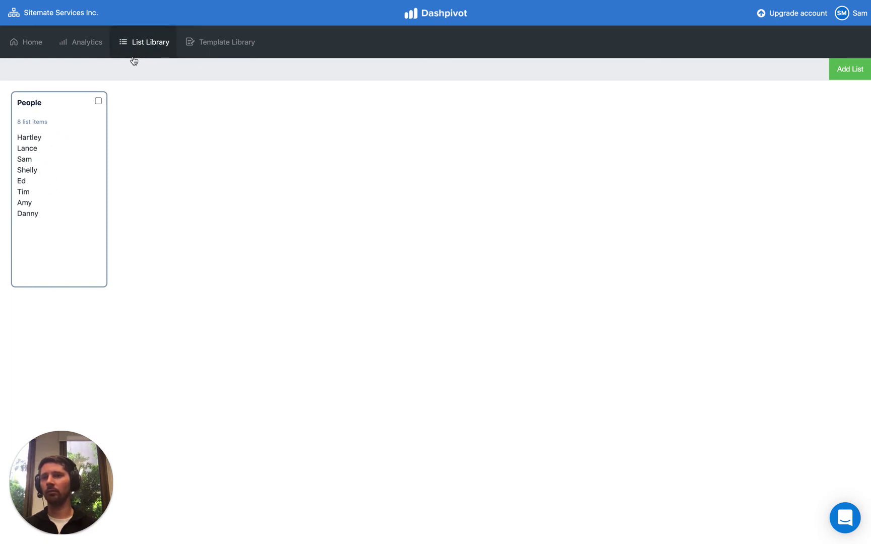
pyautogui.click(165, 165)
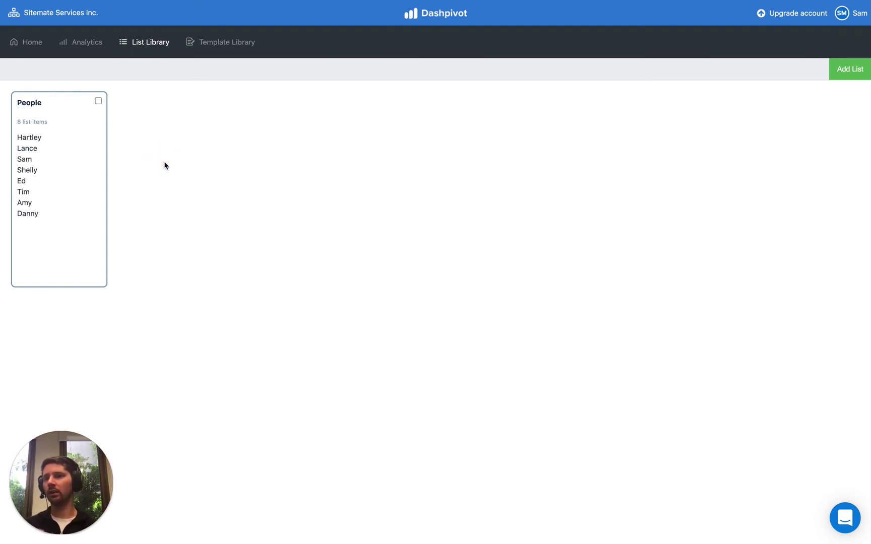
pyautogui.click(45, 12)
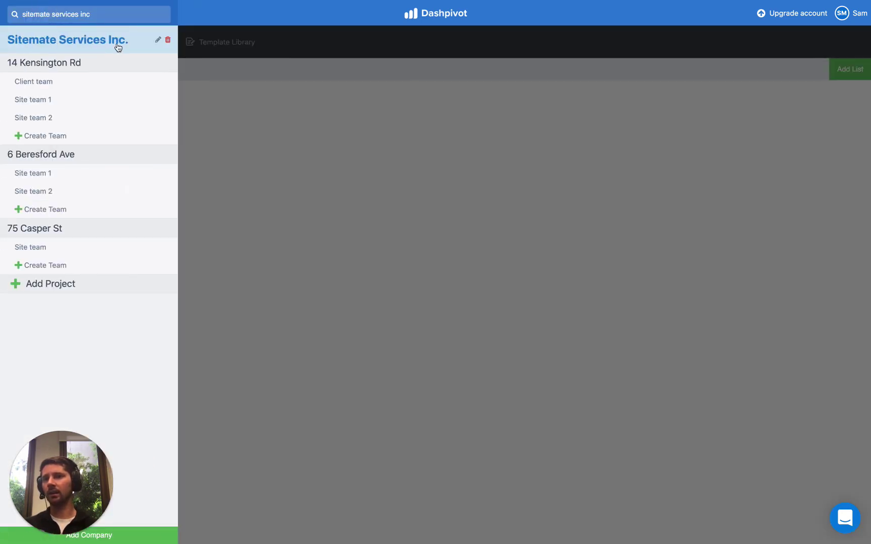
pyautogui.click(198, 84)
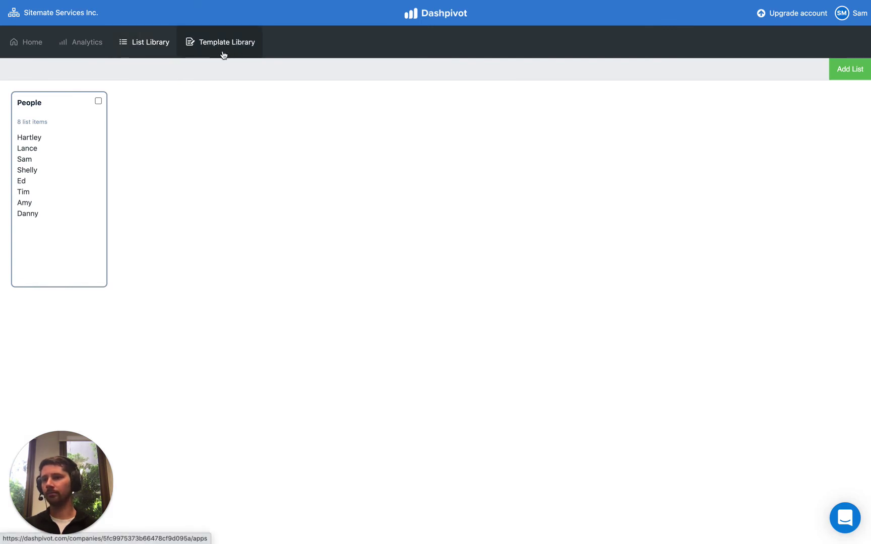
# Step: Open the deployment settings of the organisation's People list and save them with all three projects selected
pyautogui.click(98, 101)
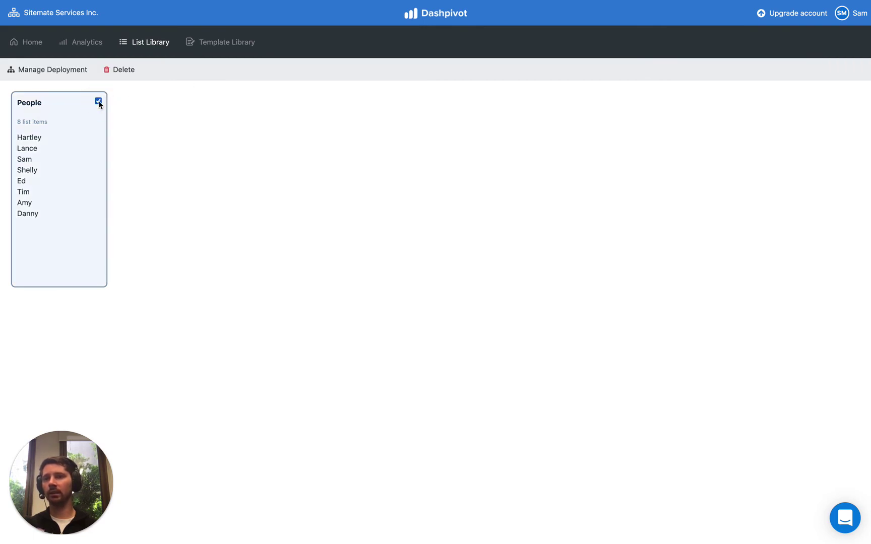
pyautogui.click(33, 75)
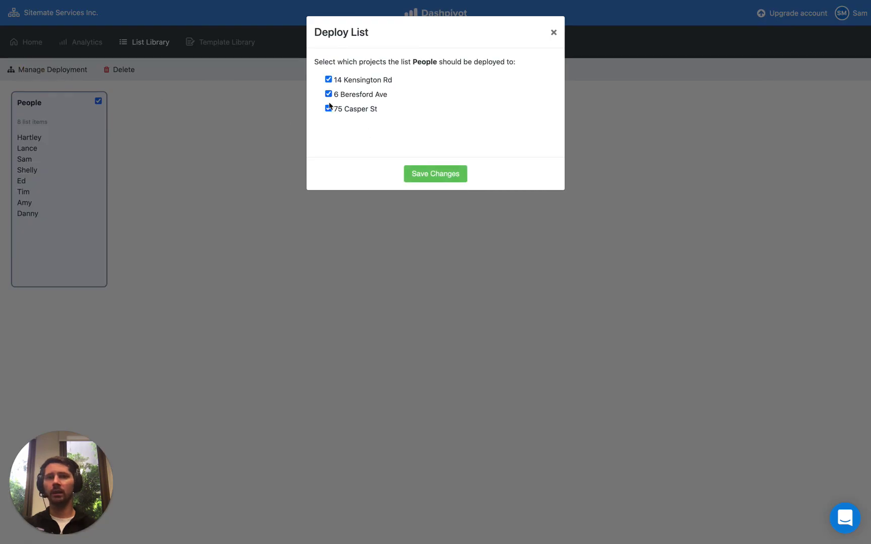
pyautogui.click(408, 174)
pyautogui.click(553, 32)
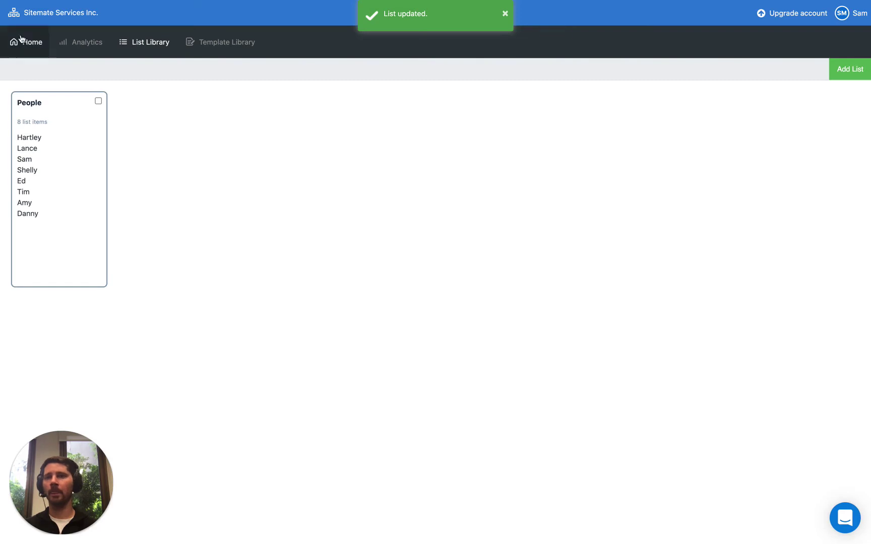
# Step: Switch to the third project's Site team and open its Site Diary template
pyautogui.click(13, 13)
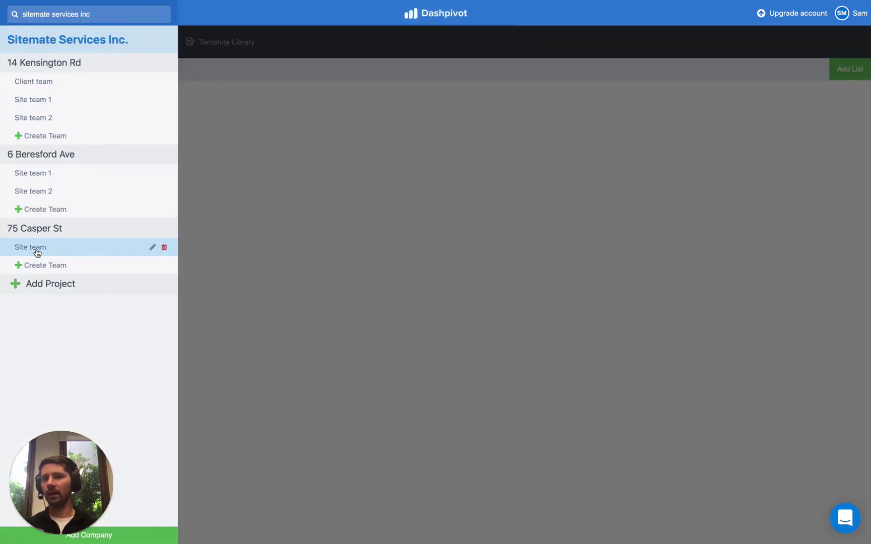
pyautogui.click(54, 251)
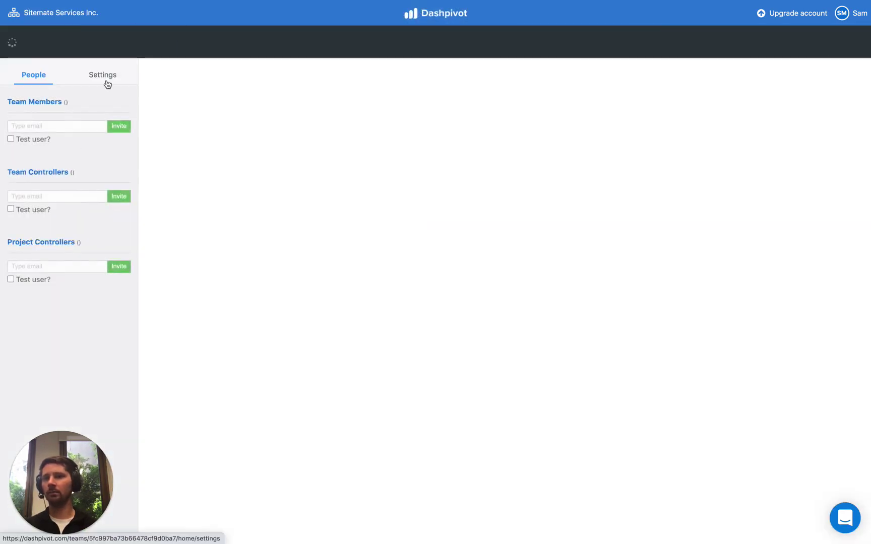
pyautogui.click(186, 47)
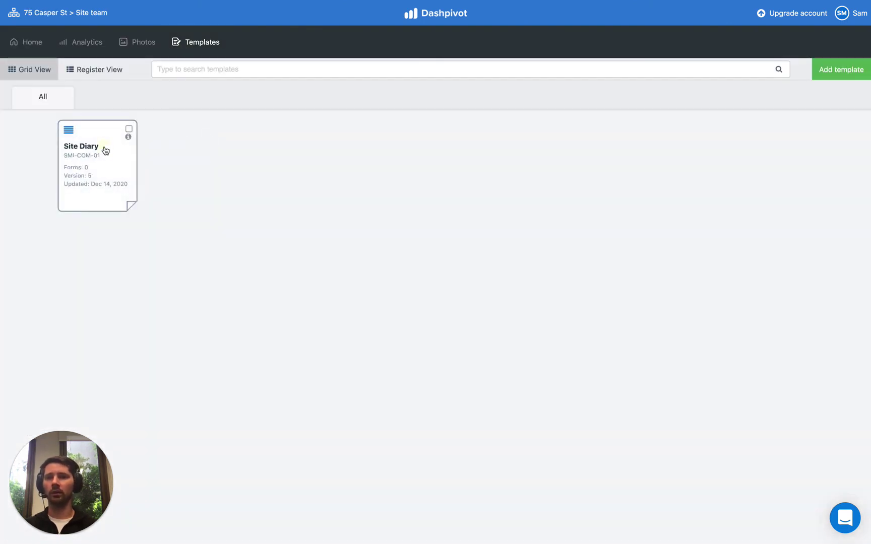
pyautogui.click(105, 149)
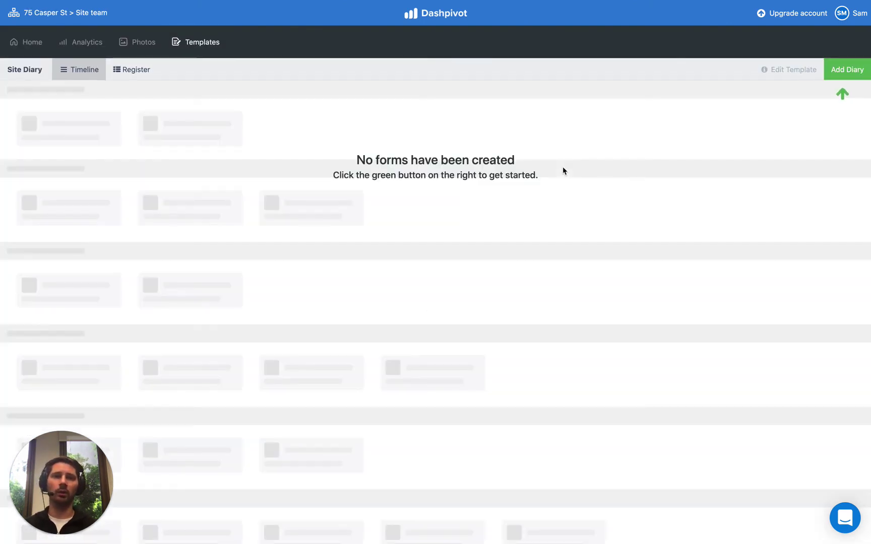
# Step: Start a new Site Diary entry, pick a person and check the selectable names in its Labour table, and discard the entry
pyautogui.click(842, 75)
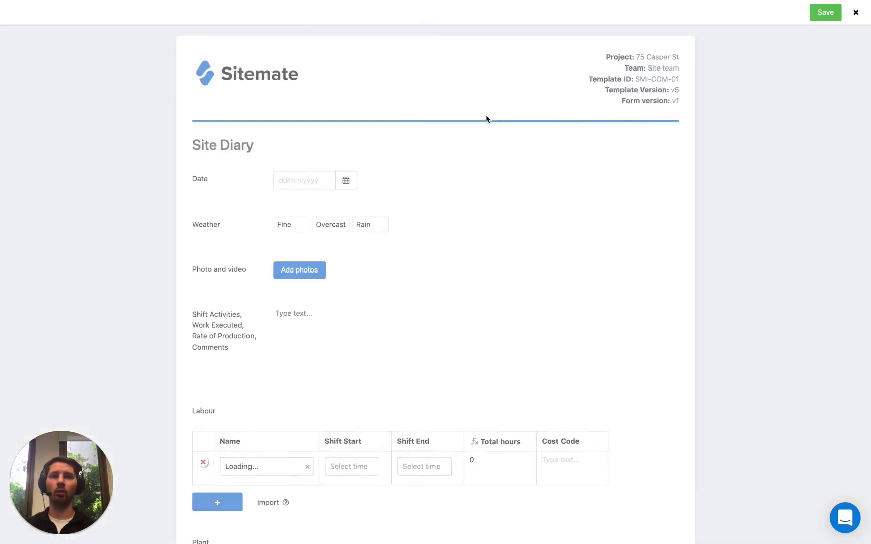
pyautogui.scroll(-3, 309, 302)
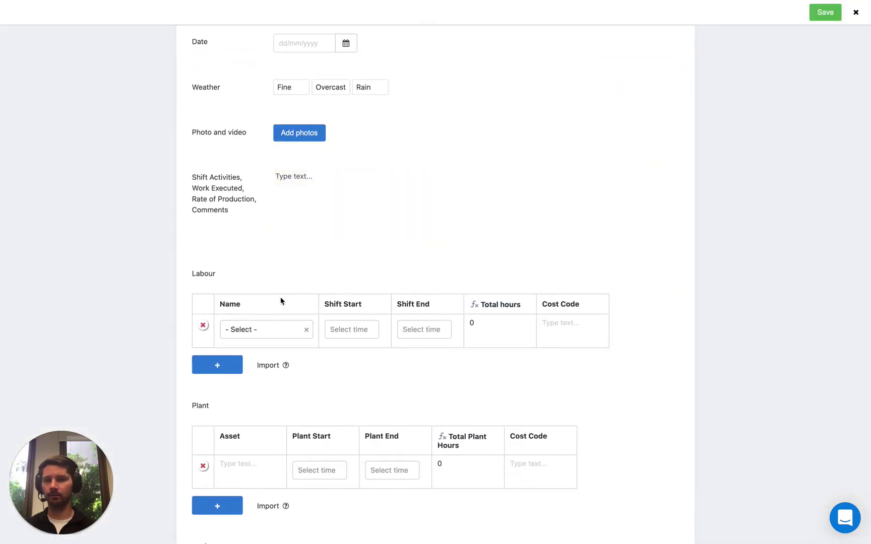
pyautogui.click(277, 333)
pyautogui.scroll(-2, 260, 403)
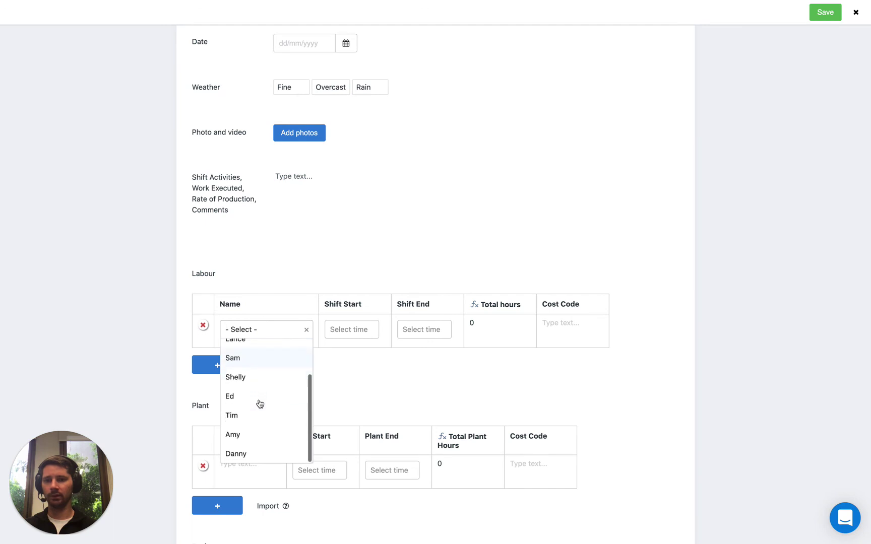
pyautogui.click(255, 357)
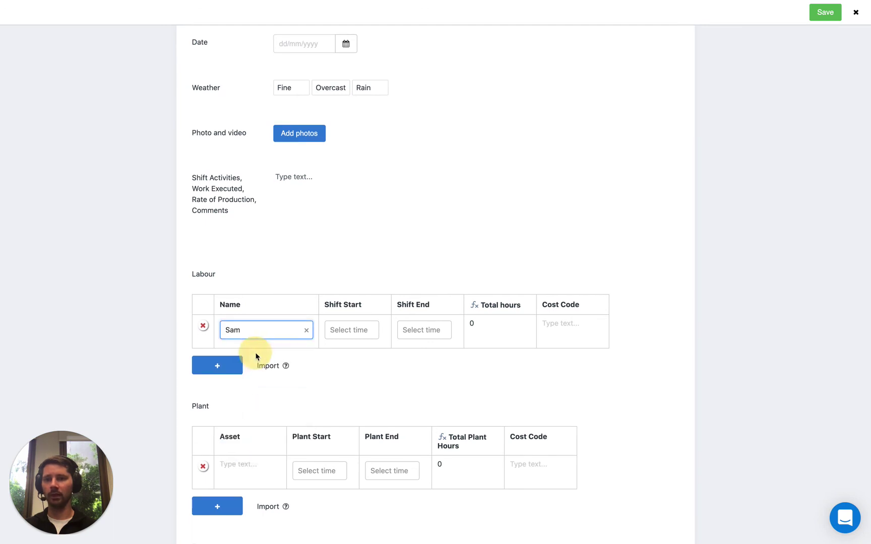
pyautogui.scroll(1, 257, 348)
pyautogui.click(259, 335)
pyautogui.scroll(-2, 254, 459)
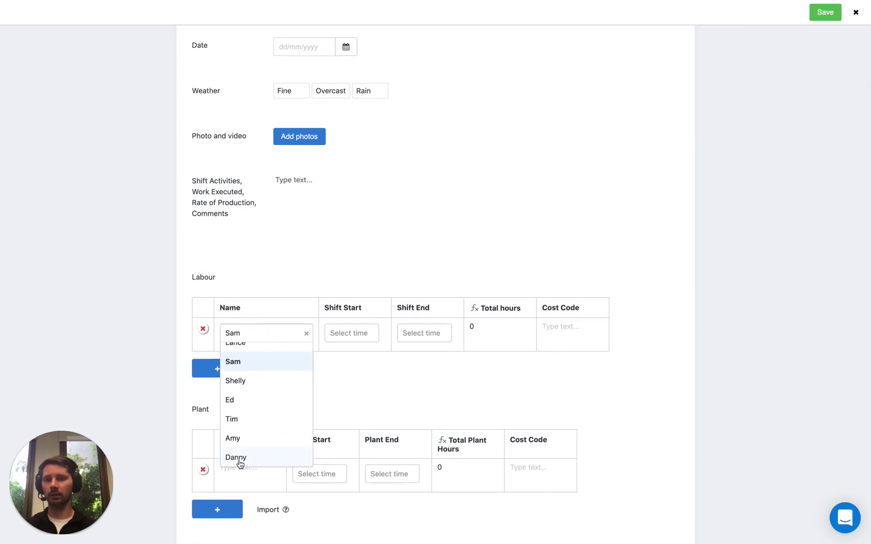
pyautogui.scroll(2, 245, 422)
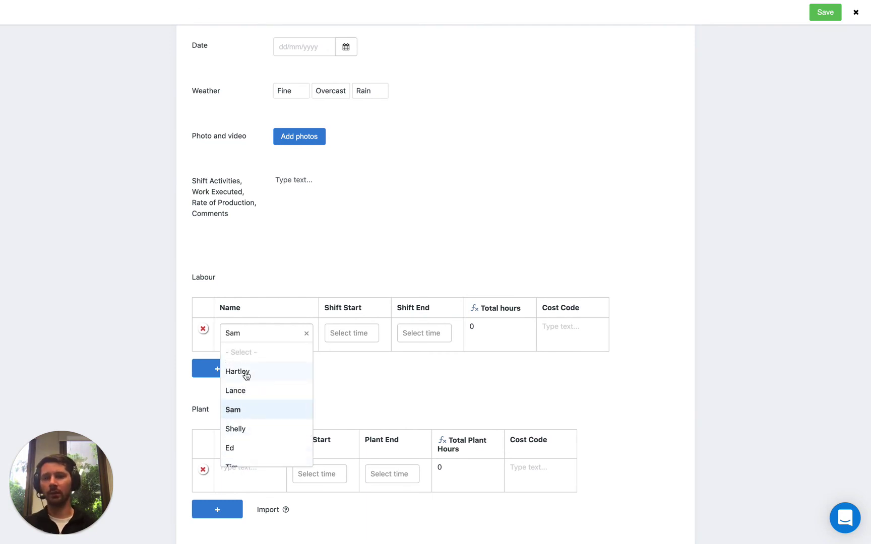
pyautogui.click(157, 318)
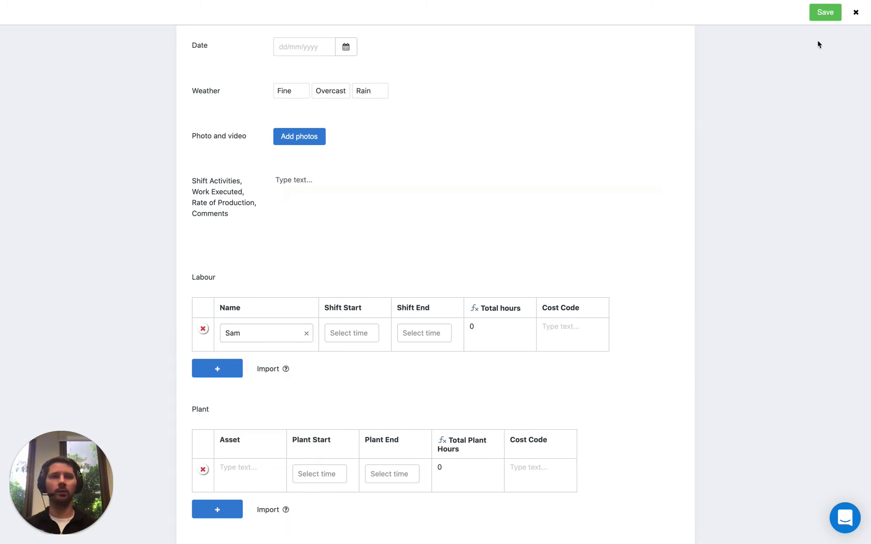
pyautogui.click(852, 12)
pyautogui.click(484, 329)
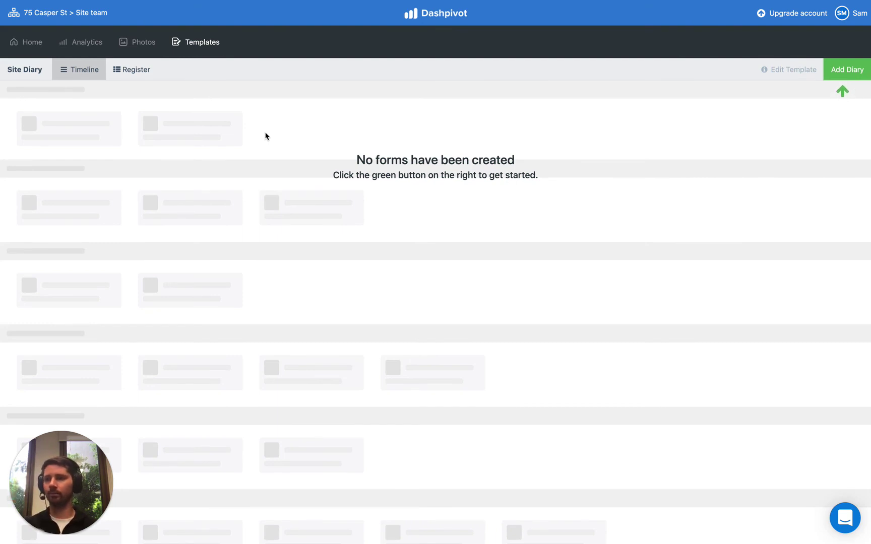
# Step: Go back from the third project's Site Diary to the organisation's List Library
pyautogui.click(28, 13)
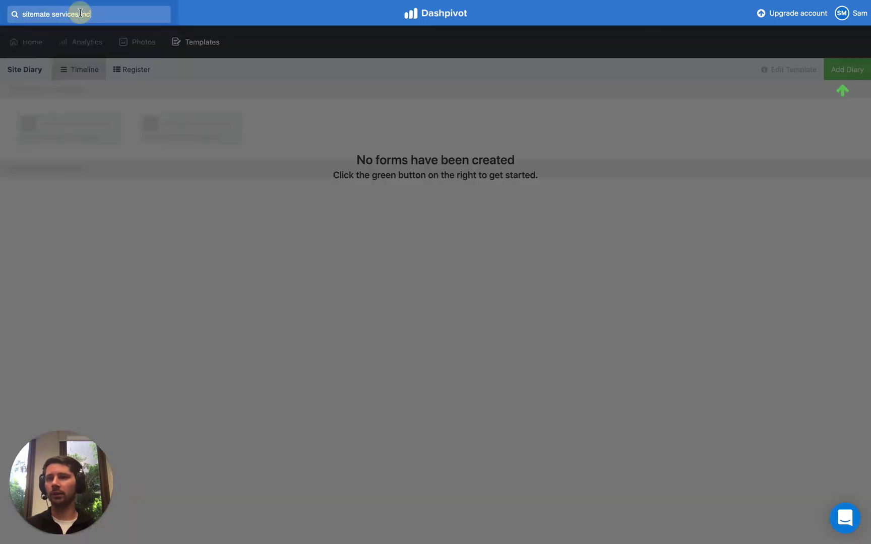
pyautogui.click(66, 37)
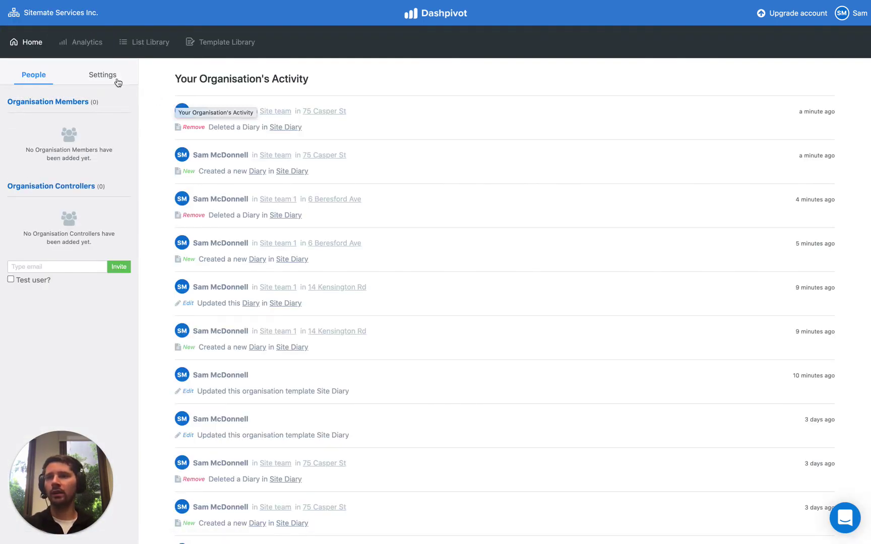
pyautogui.click(143, 43)
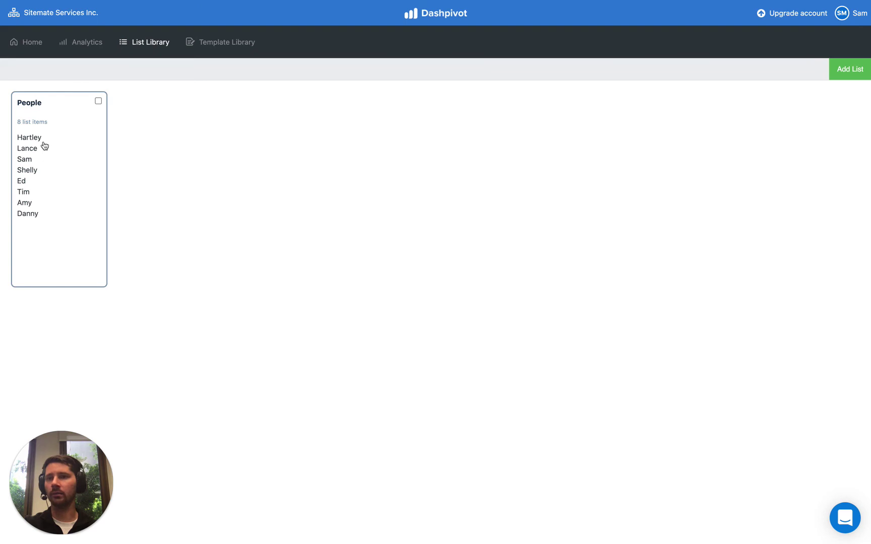
# Step: Examine the organisation's project and team structure alongside the People list in the List Library
pyautogui.click(46, 14)
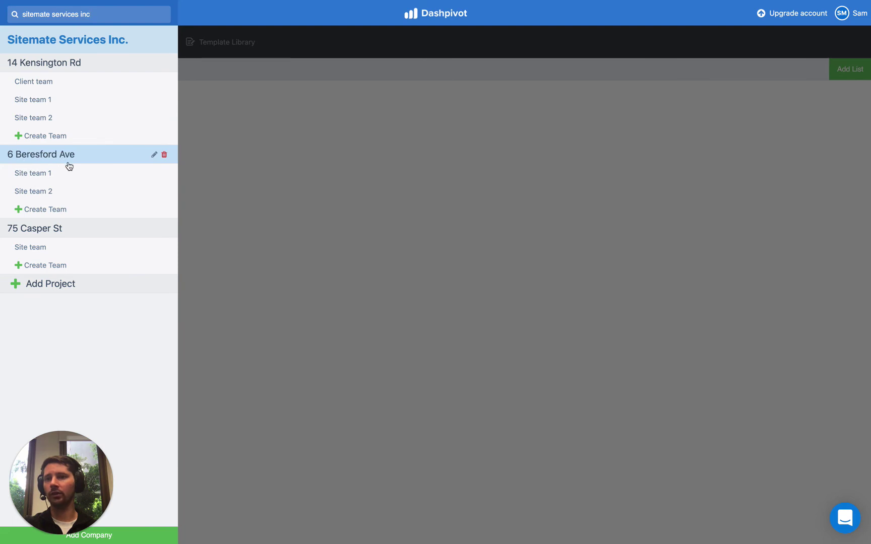
pyautogui.click(214, 177)
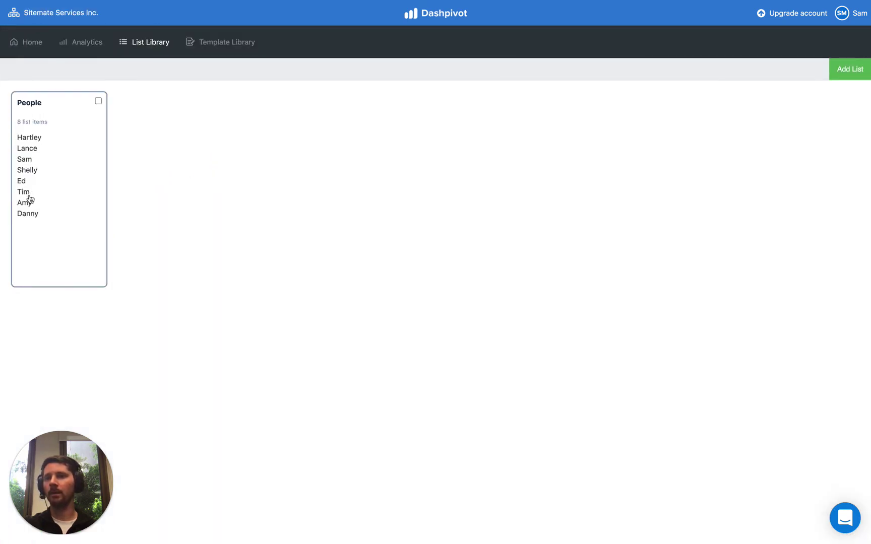
pyautogui.click(46, 13)
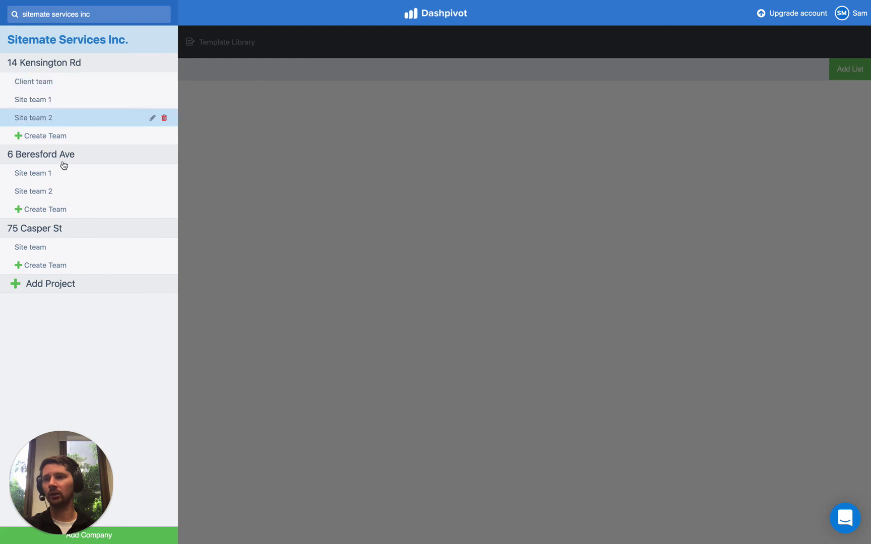
pyautogui.click(228, 114)
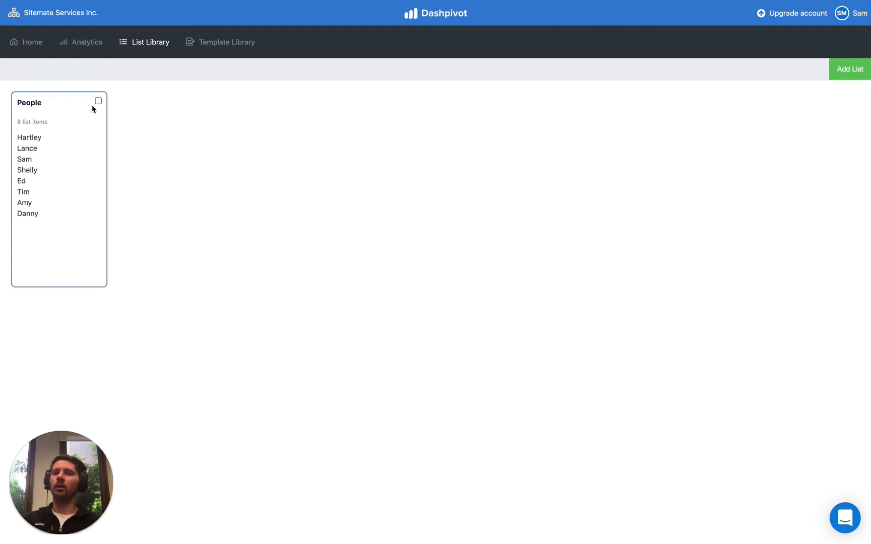
pyautogui.click(64, 24)
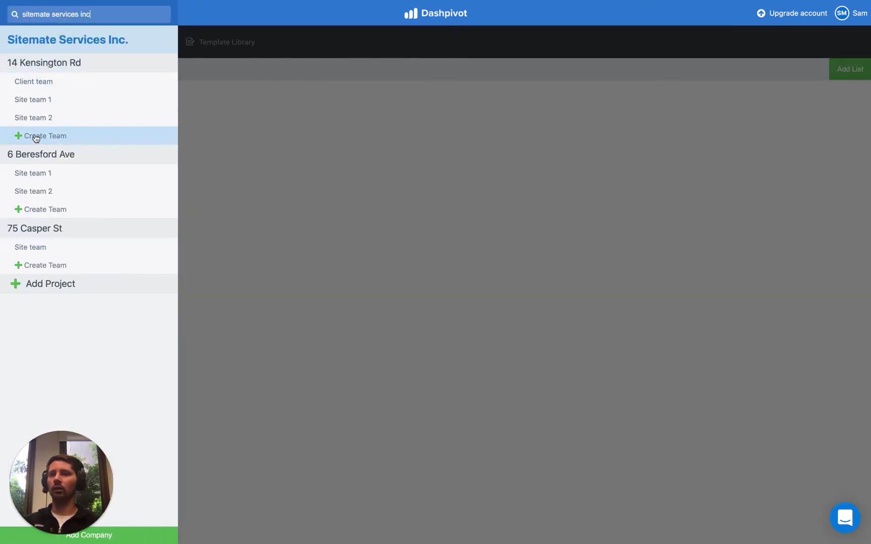
pyautogui.click(212, 193)
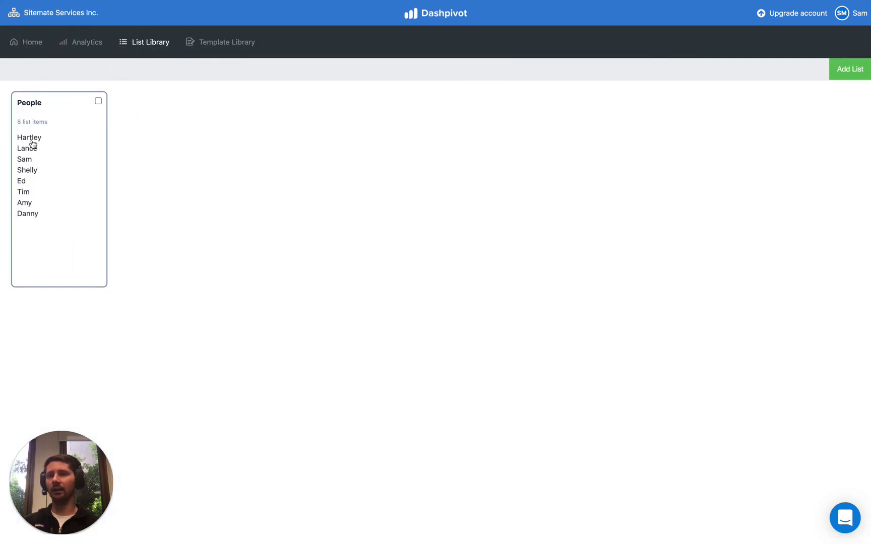
pyautogui.click(41, 13)
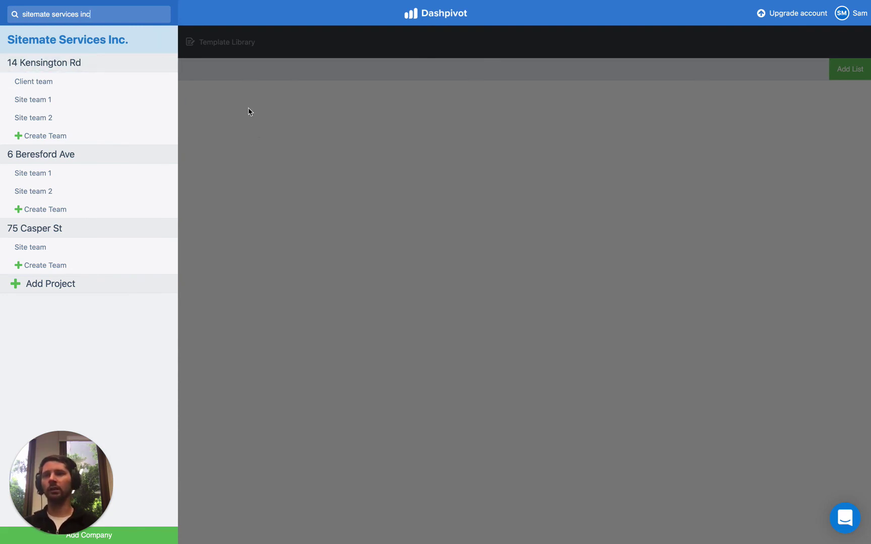
pyautogui.click(220, 69)
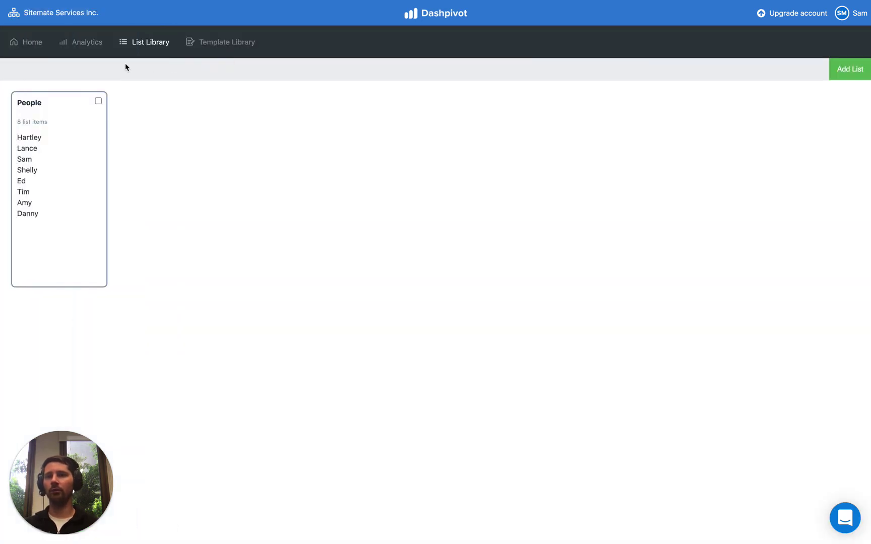
# Step: Select the organisation's People list and look over which projects and teams it could be deployed to
pyautogui.click(98, 101)
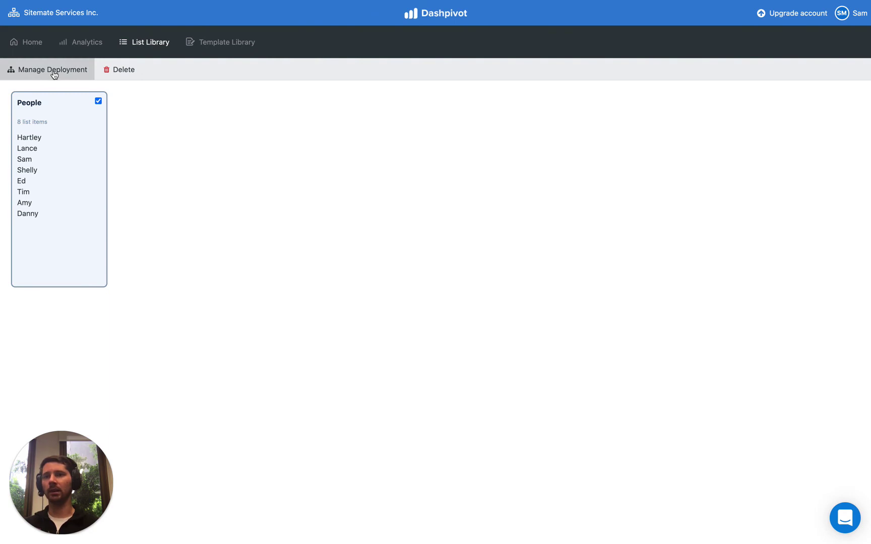
pyautogui.click(50, 20)
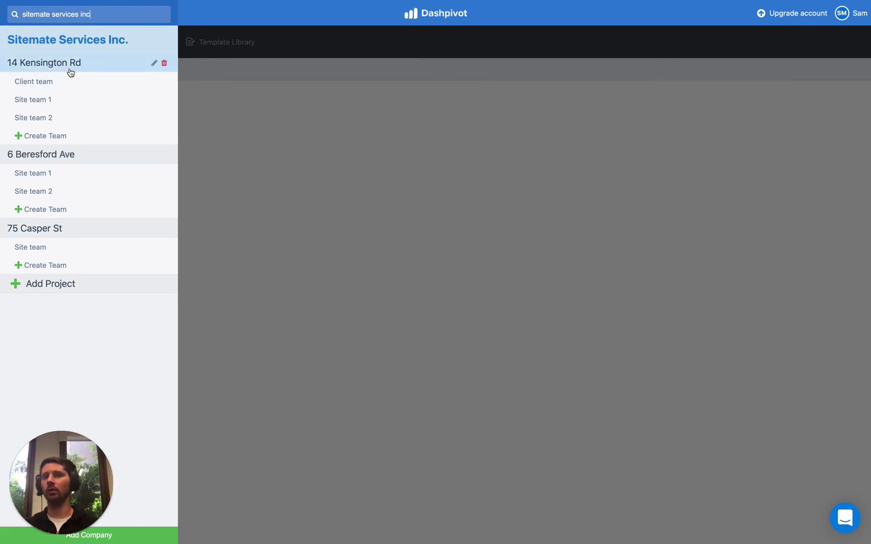
pyautogui.click(195, 77)
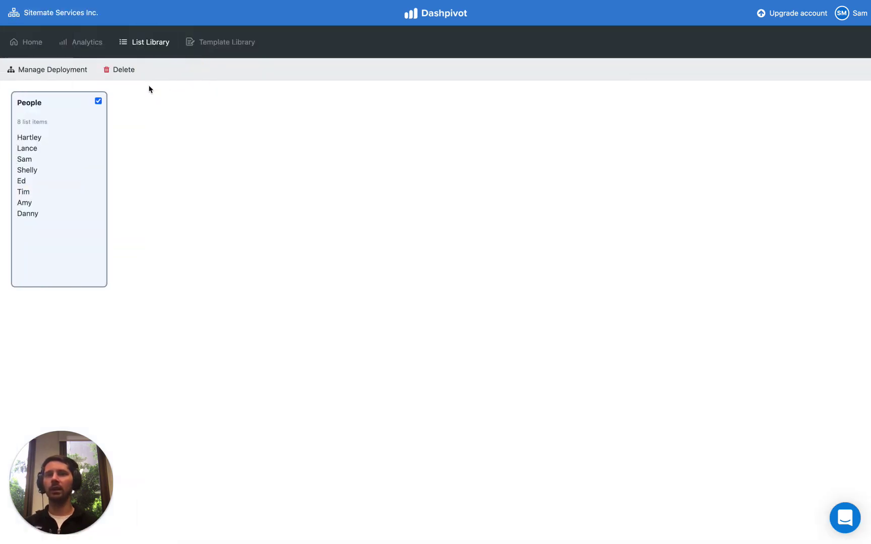
# Step: Enable auto-deploying a child list for the People-linked Name column in the Site Diary template's Labour table, and save the template
pyautogui.click(203, 53)
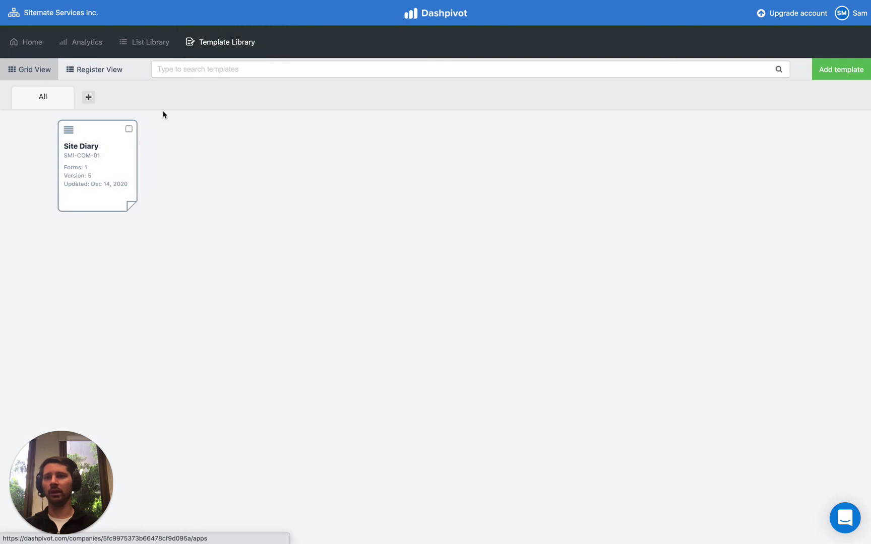
pyautogui.click(129, 130)
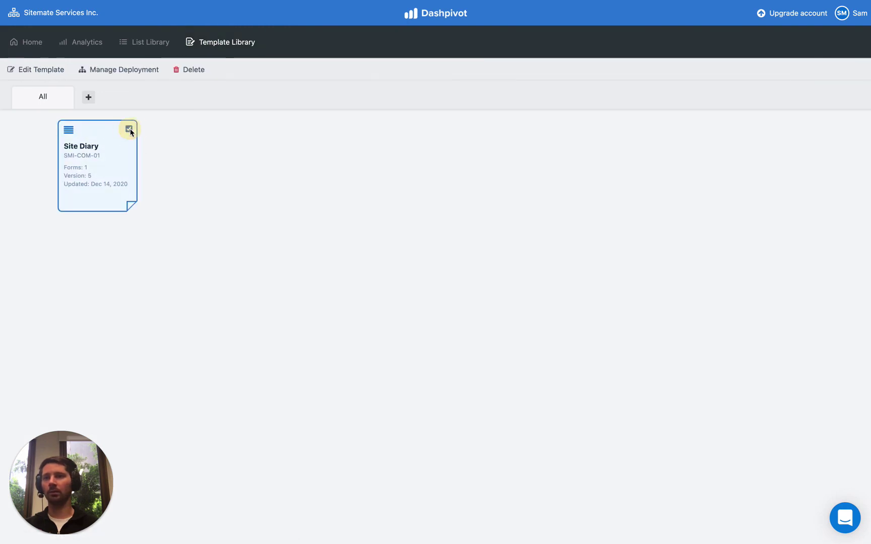
pyautogui.click(38, 69)
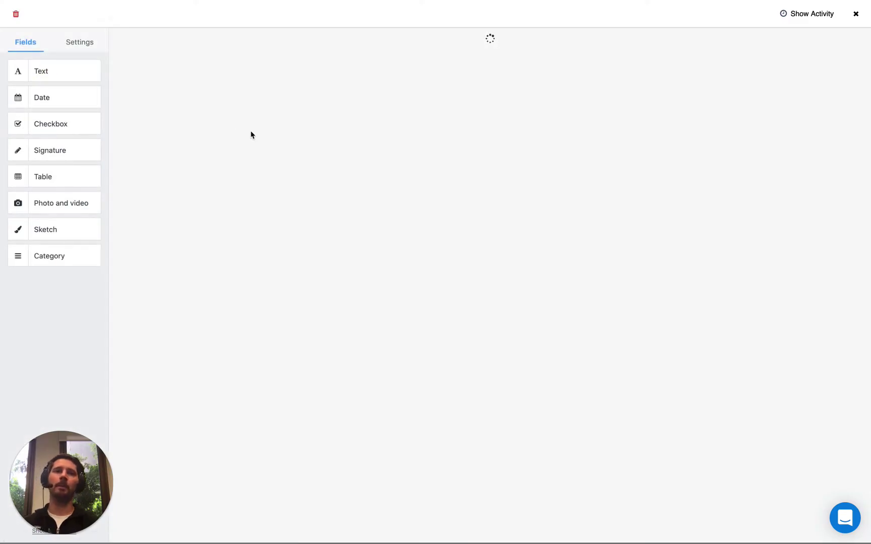
pyautogui.scroll(-3, 156, 359)
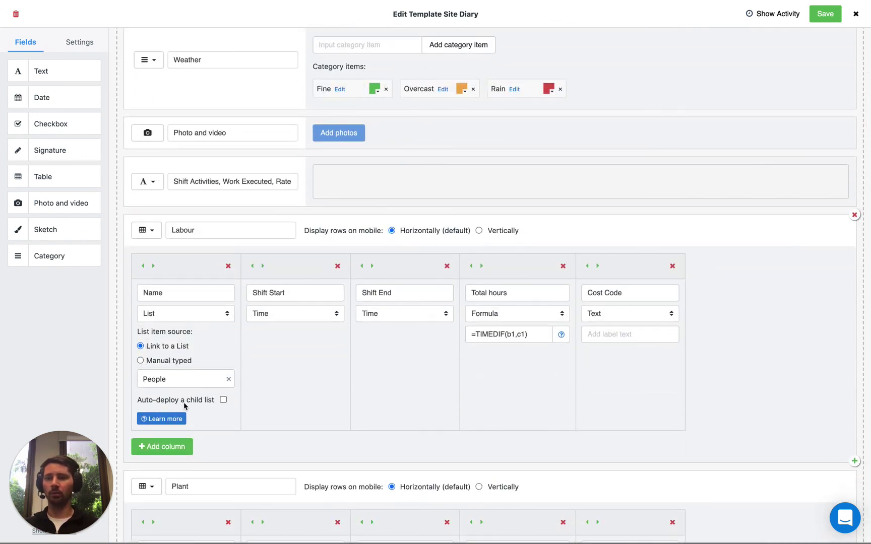
pyautogui.click(223, 401)
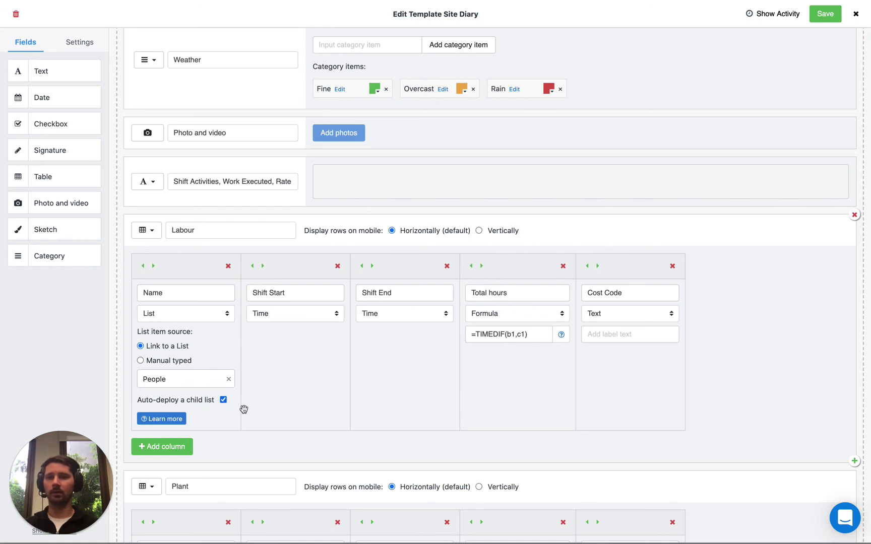
pyautogui.click(822, 16)
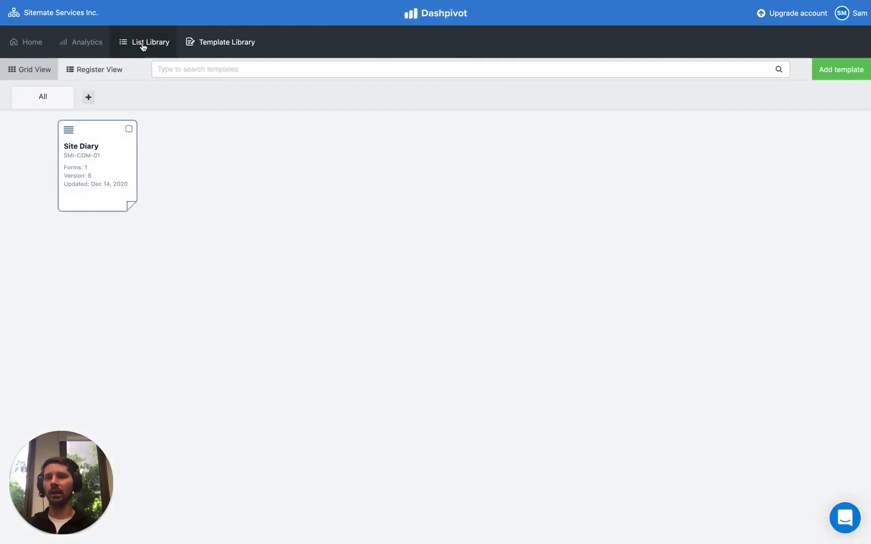
# Step: Review the organisation's projects and teams from the Template Library
pyautogui.click(68, 22)
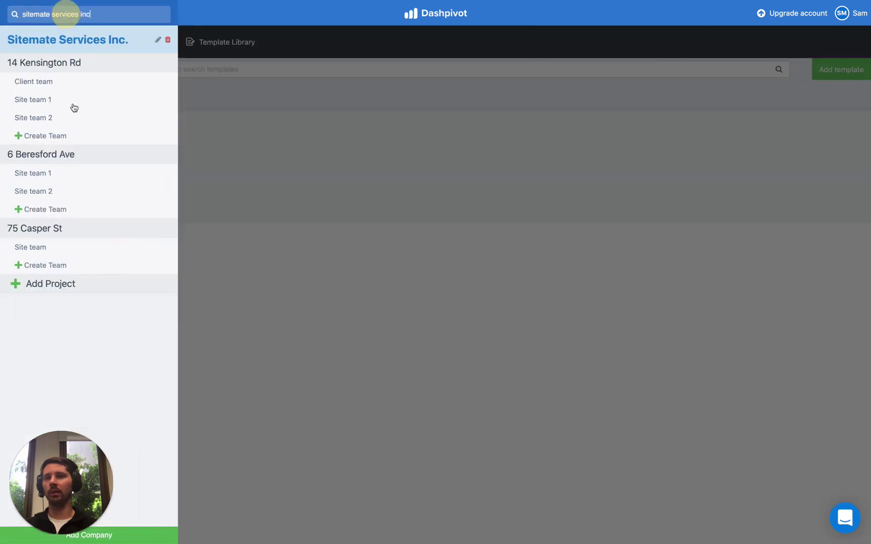
pyautogui.click(267, 213)
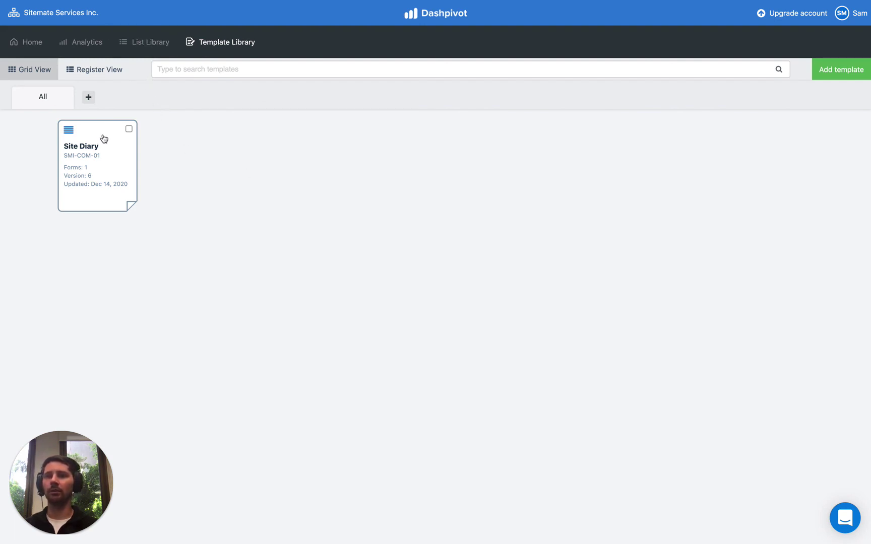
pyautogui.click(71, 15)
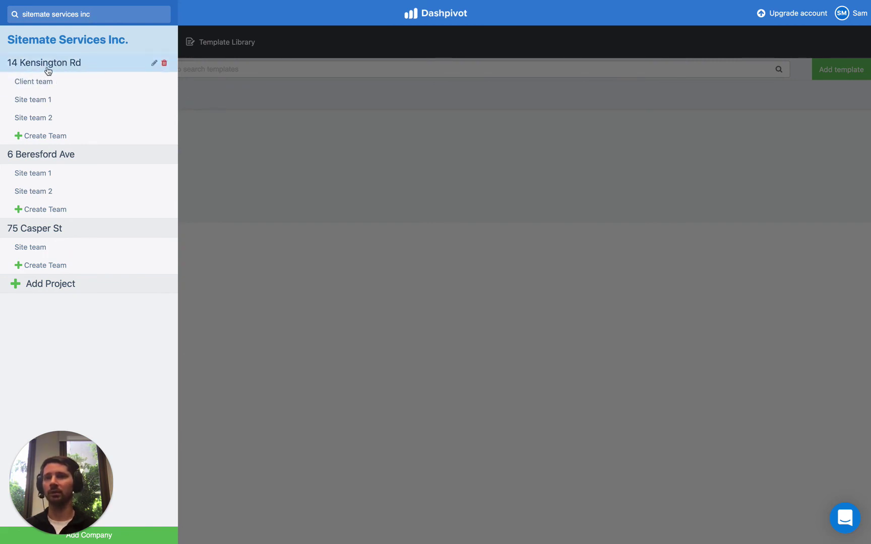
pyautogui.click(231, 95)
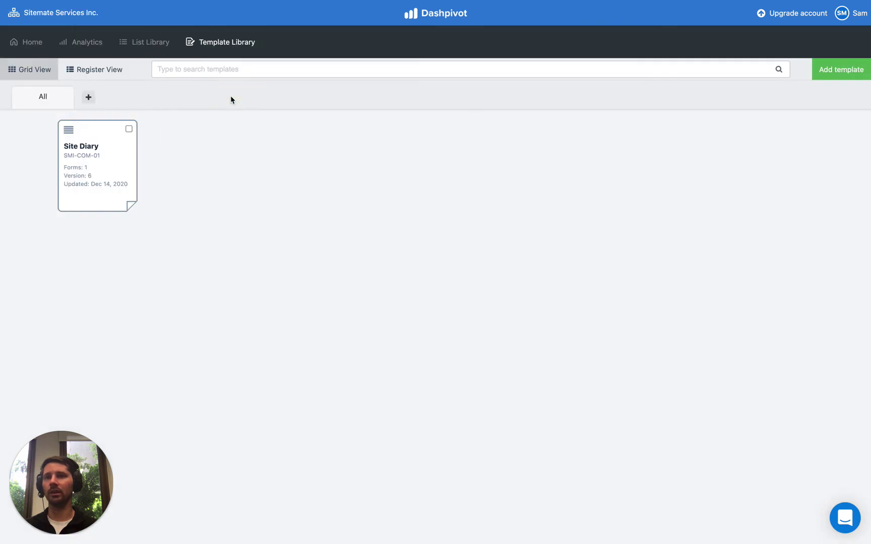